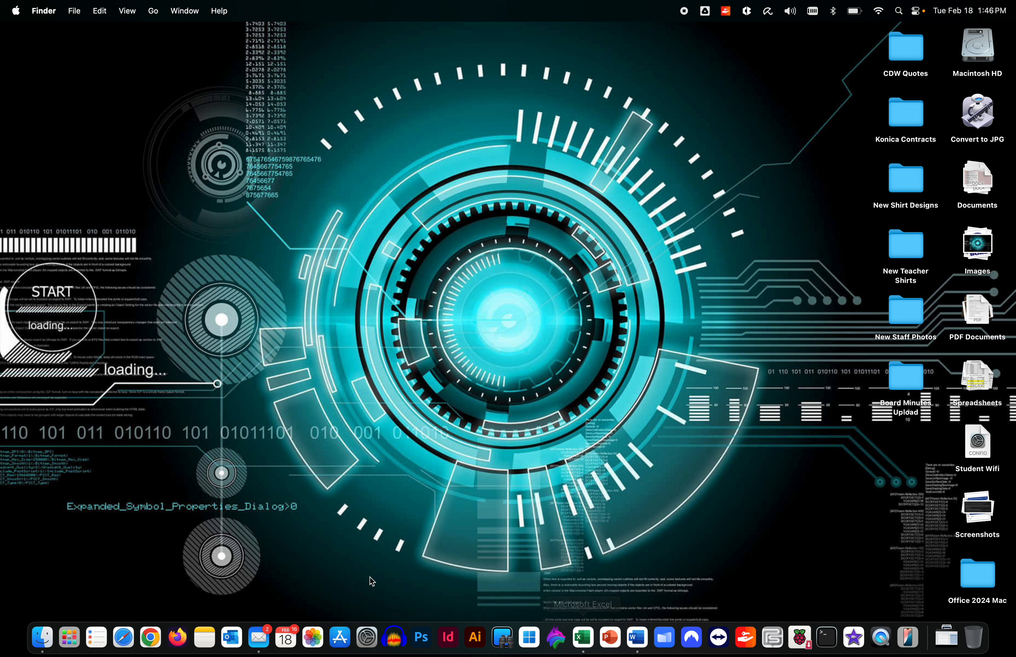
Launch Mail from the Dock
left_click(260, 639)
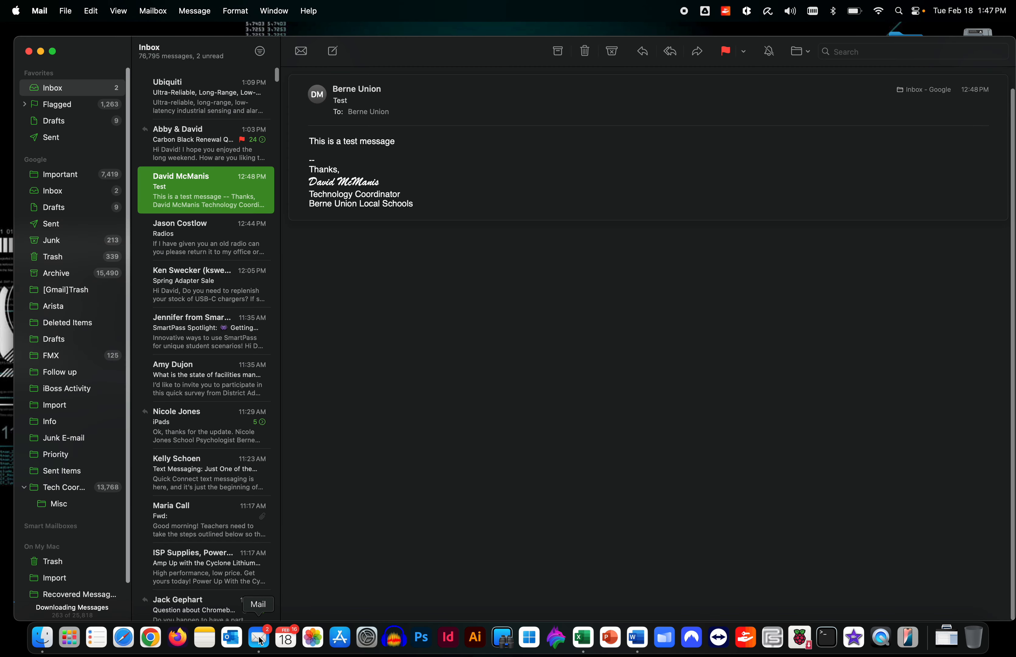
In Mail's General settings, keep Microsoft Outlook as the default email reader
left_click(36, 8)
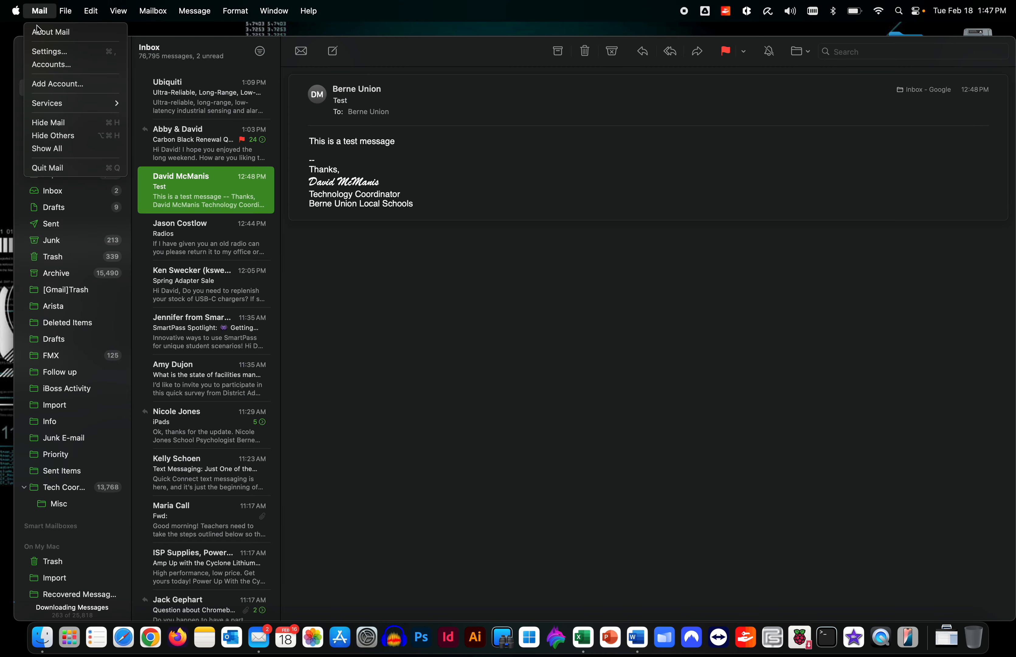
left_click(47, 51)
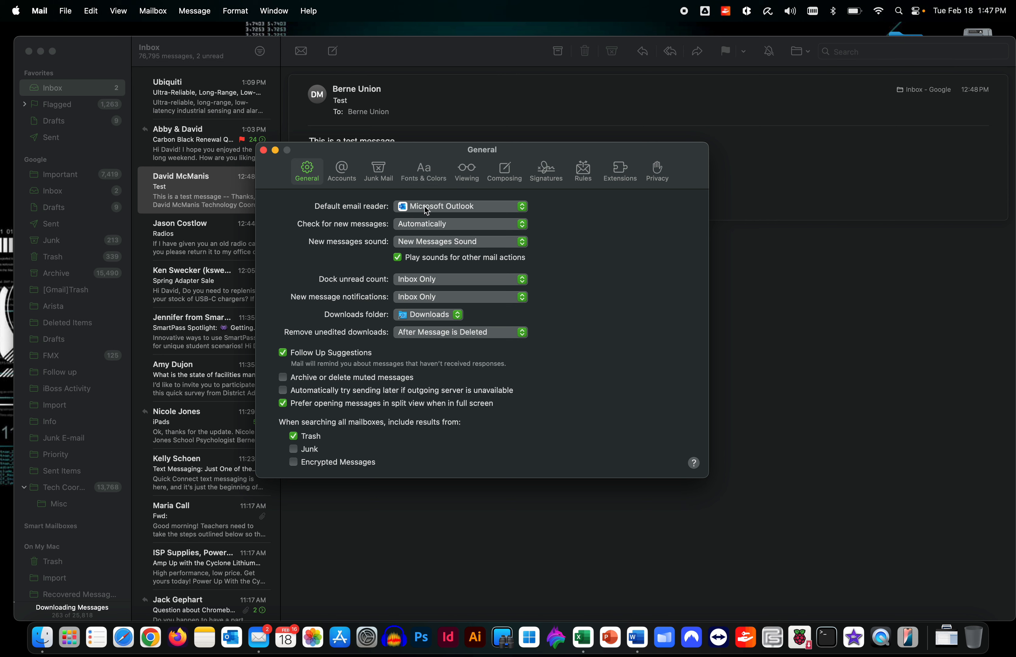
left_click(446, 210)
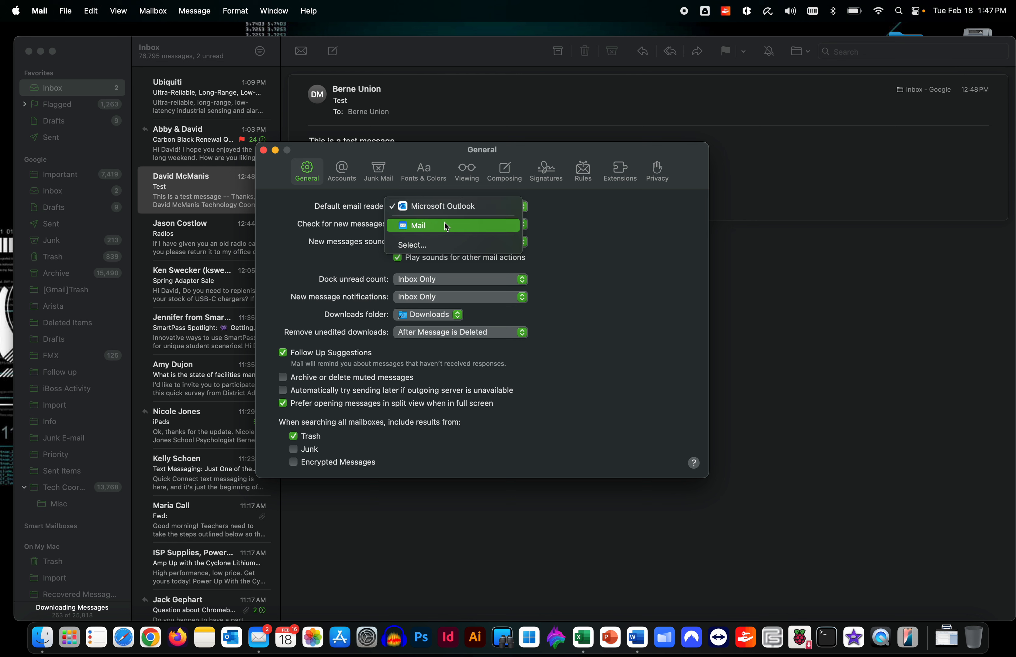
left_click(452, 206)
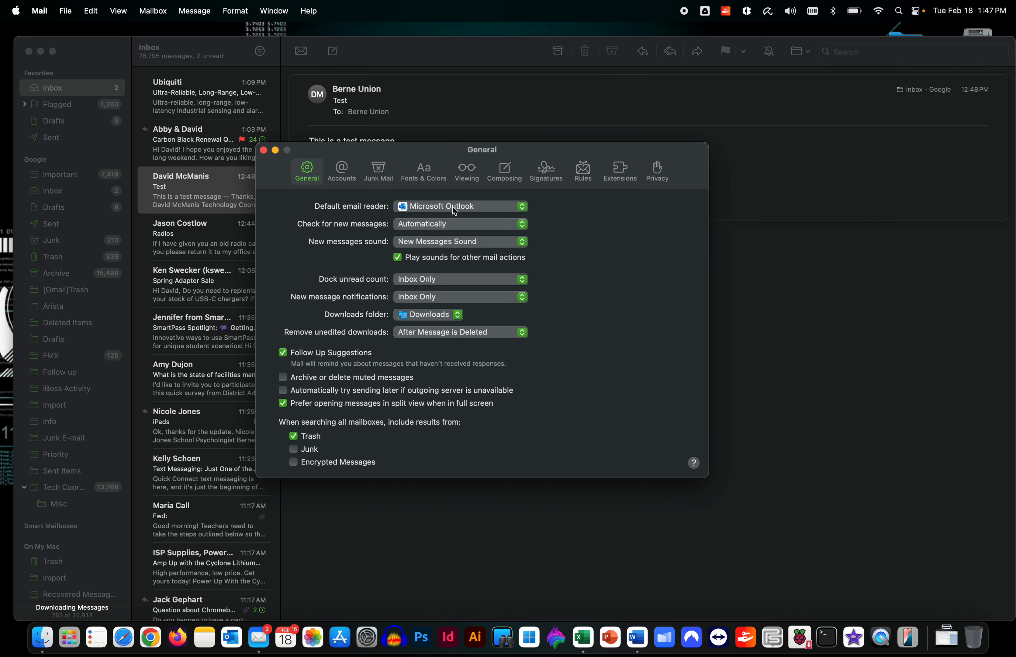
left_click(263, 150)
Quit Mail from the Mail menu and the Dock
left_click(43, 6)
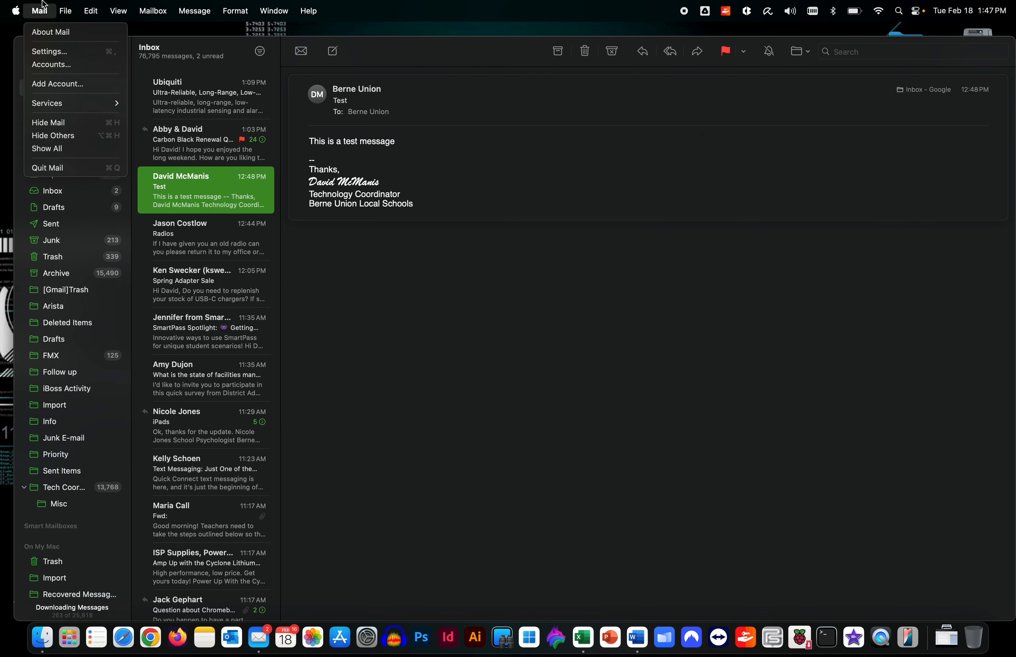
left_click(51, 169)
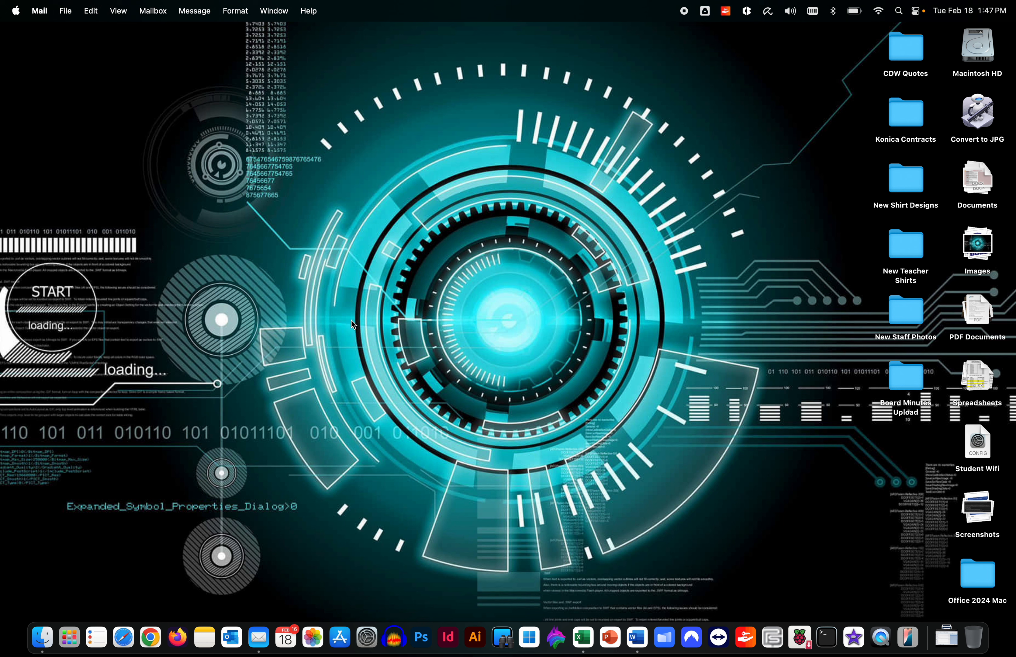
right_click(259, 637)
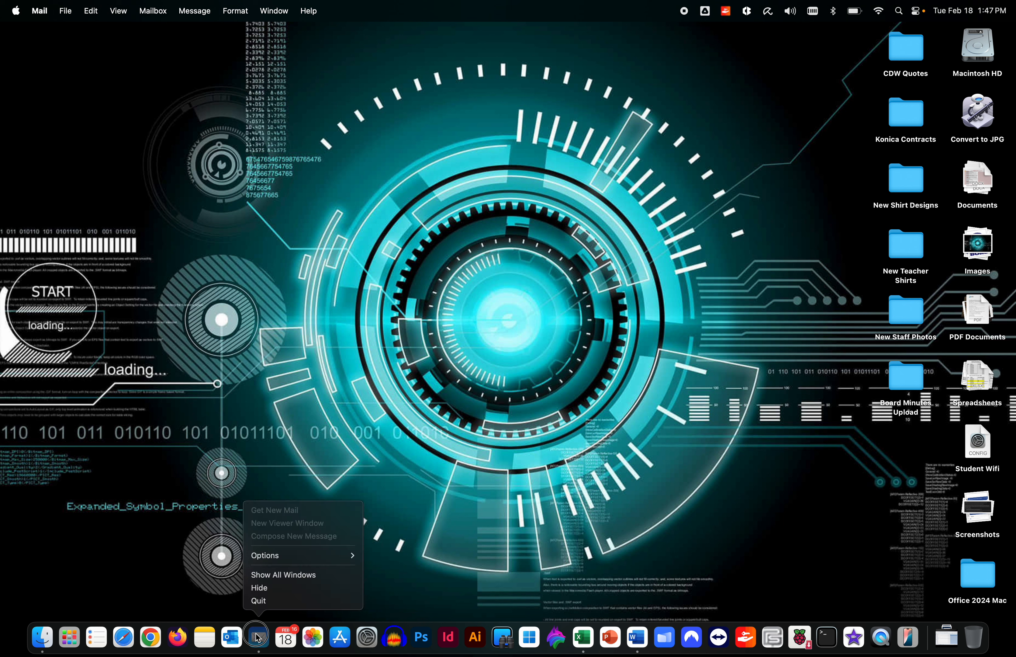
left_click(262, 602)
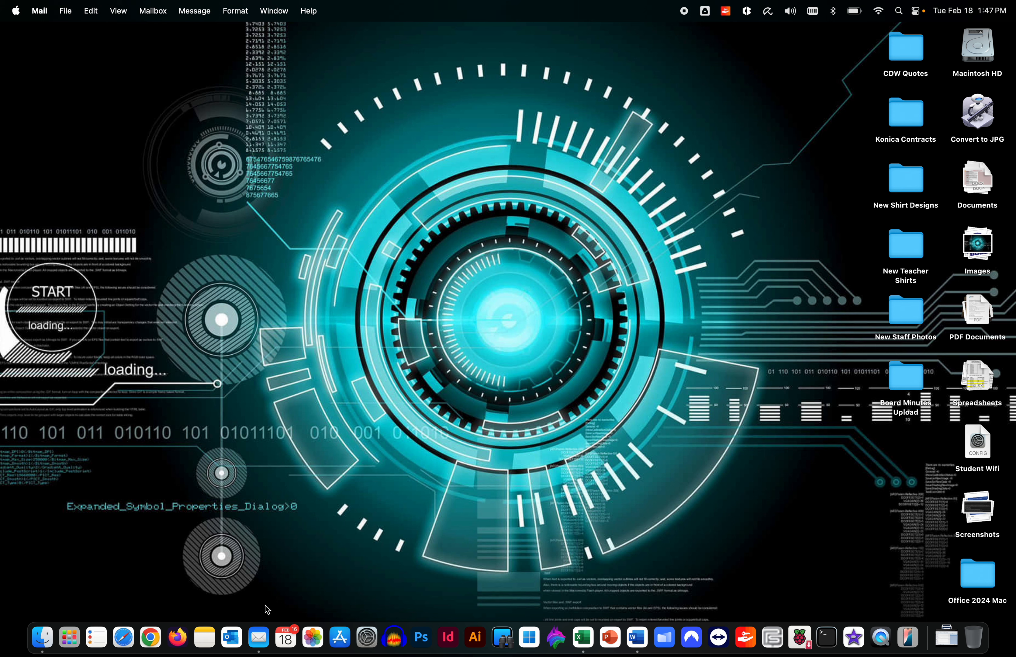
Quit and relaunch Word, then start a new blank Excel workbook (Book1)
left_click(644, 642)
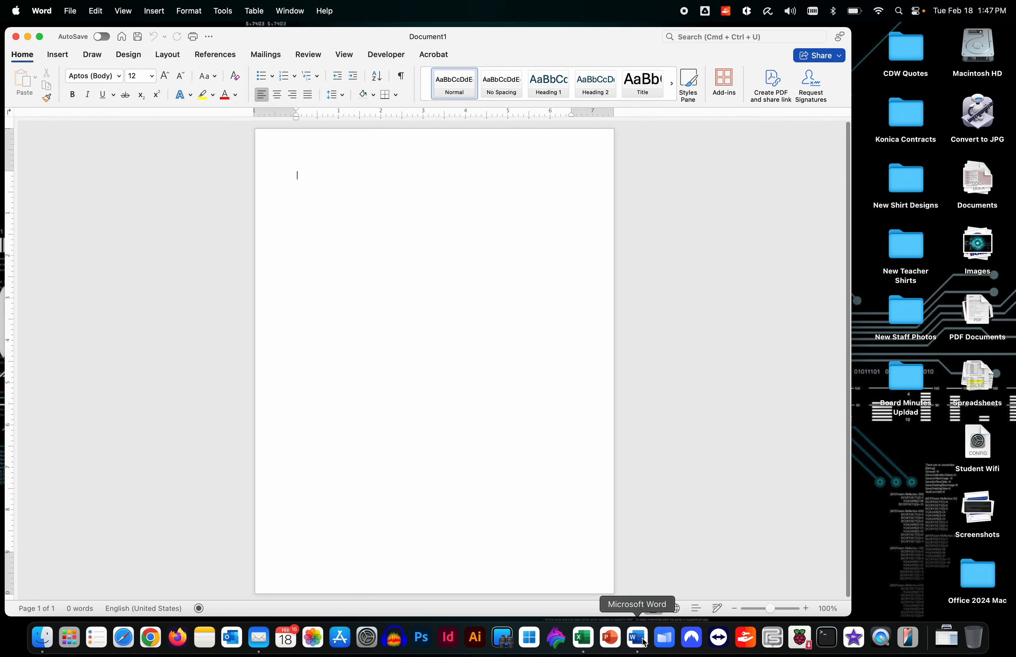
left_click(42, 11)
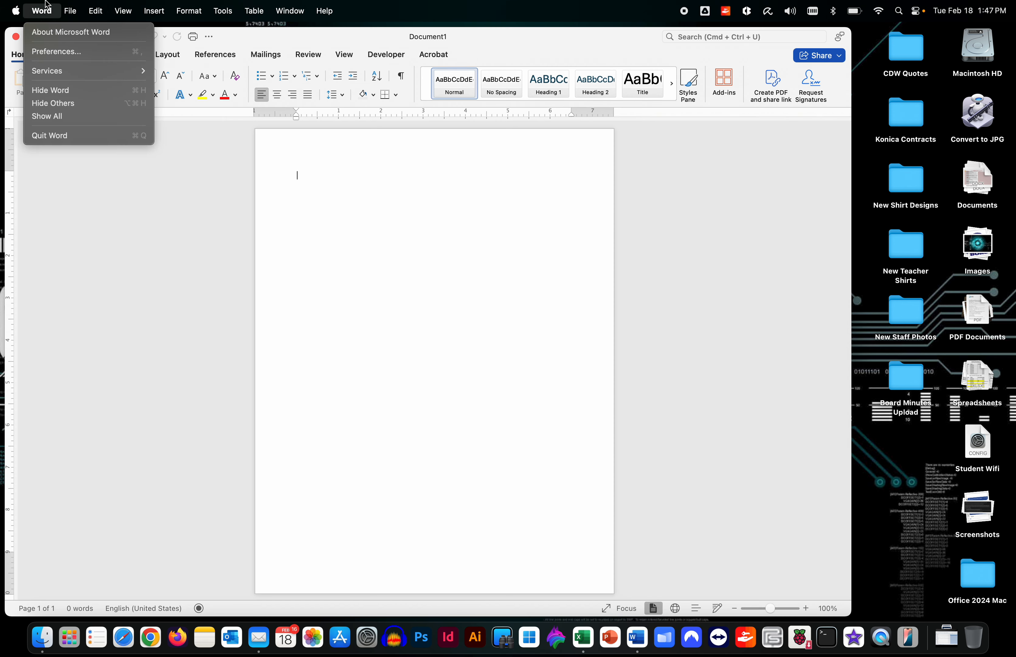
left_click(47, 137)
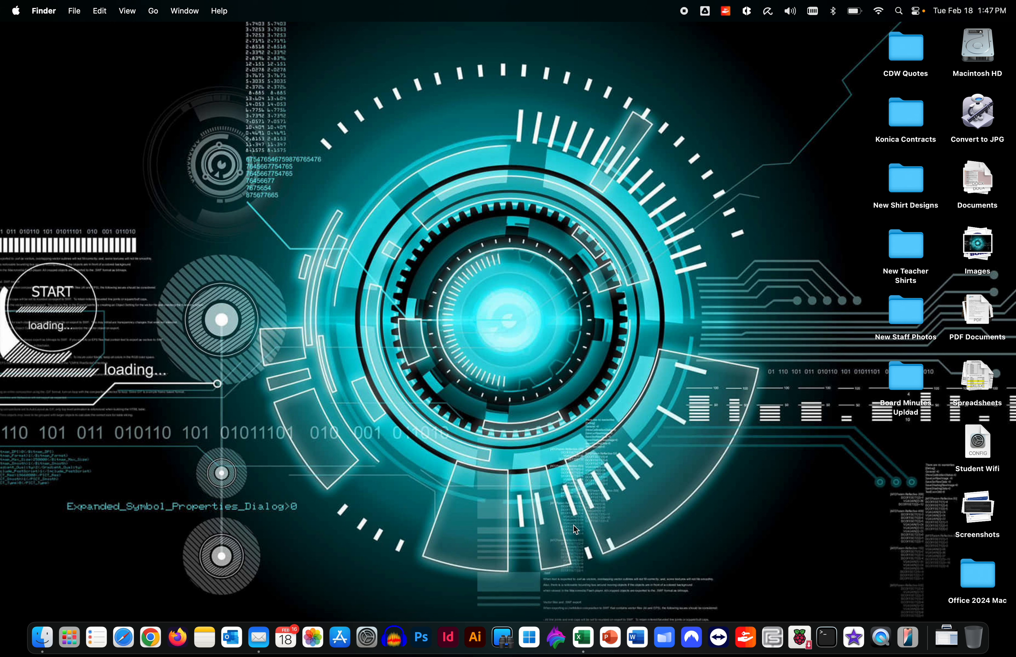
left_click(635, 640)
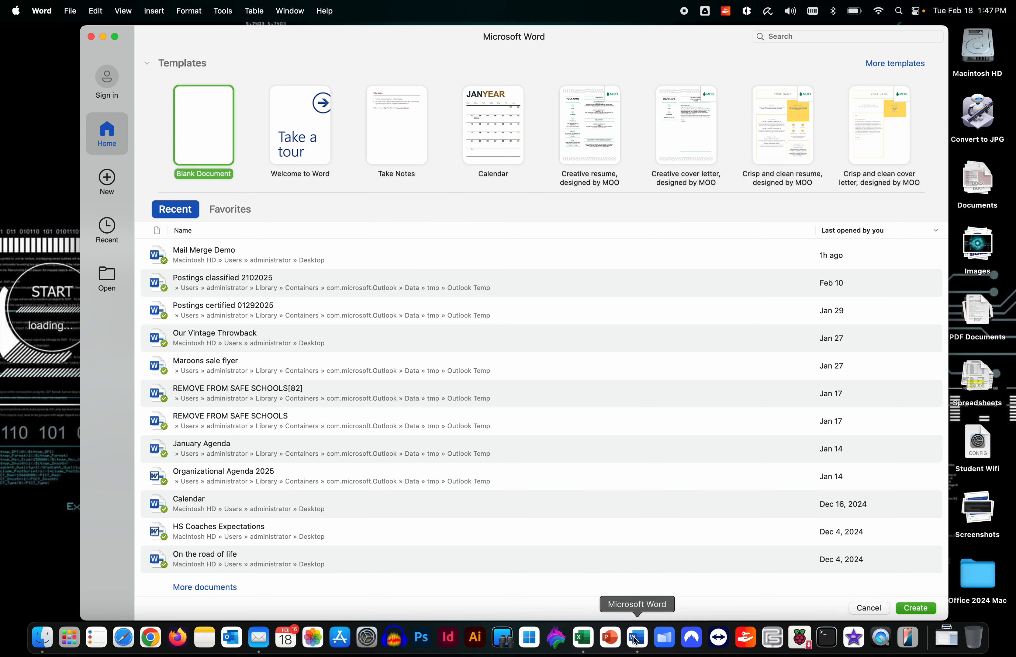
left_click(581, 638)
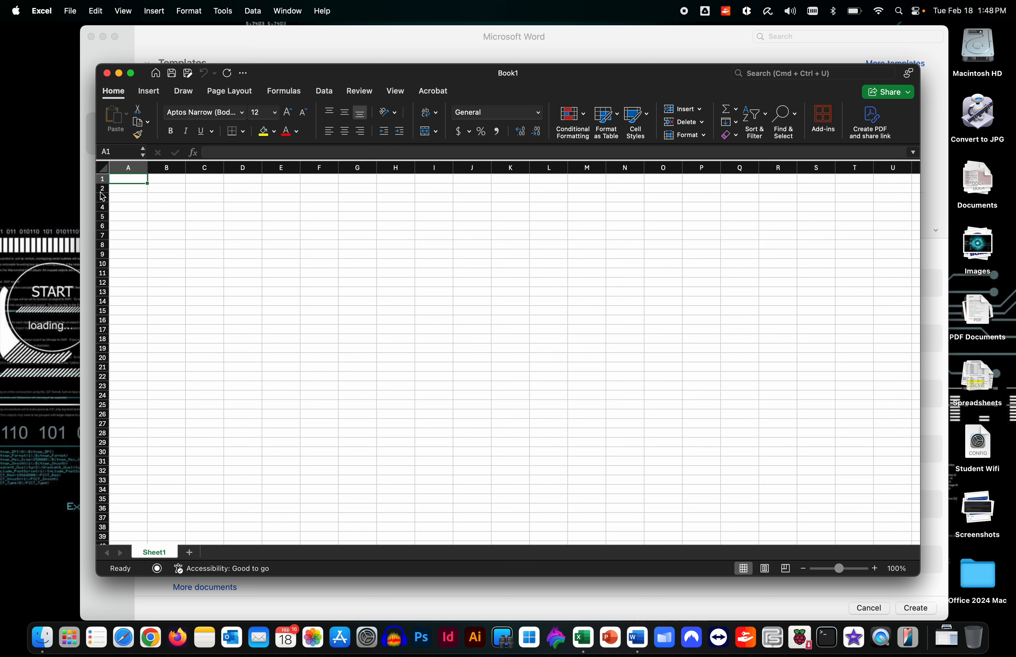
Enter headers First Name, Last Name, Email and Student Name in A1:D1
type("First")
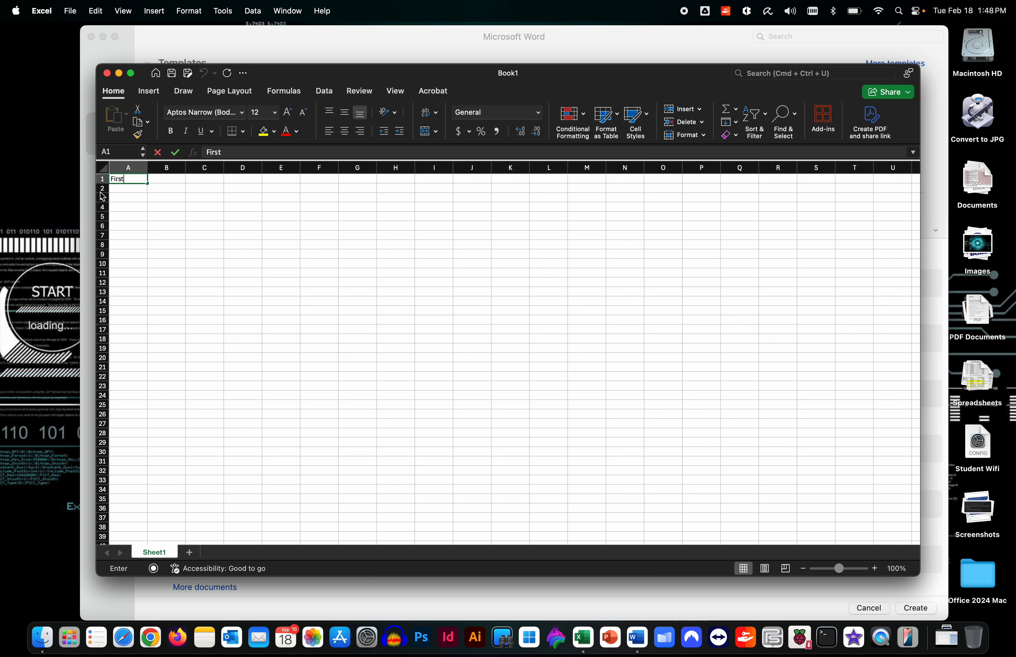
type(" Name")
key("Tab")
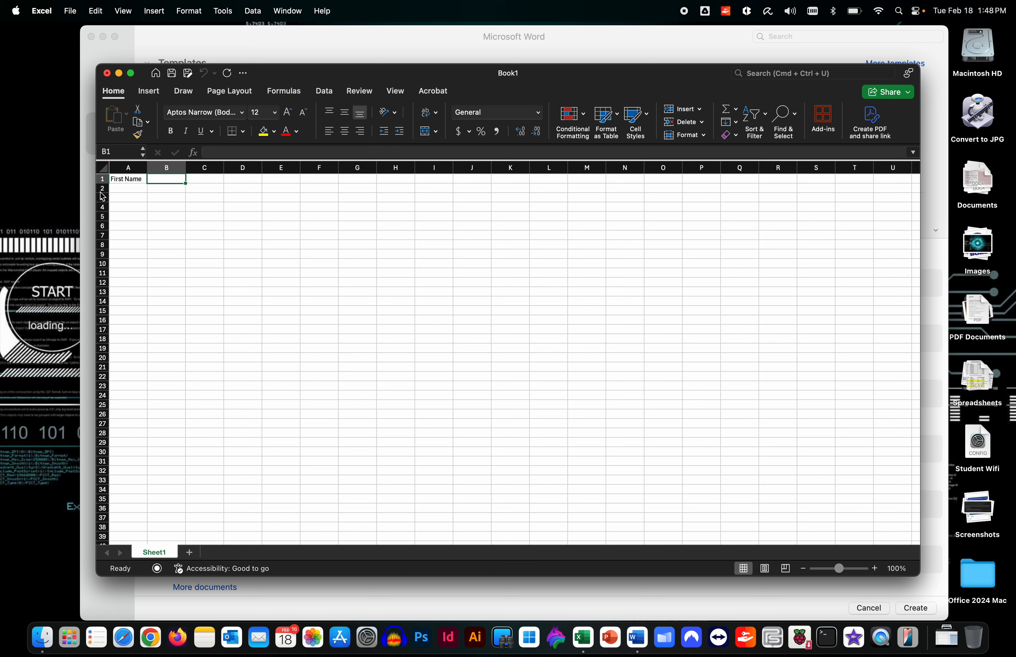
type("Last Name")
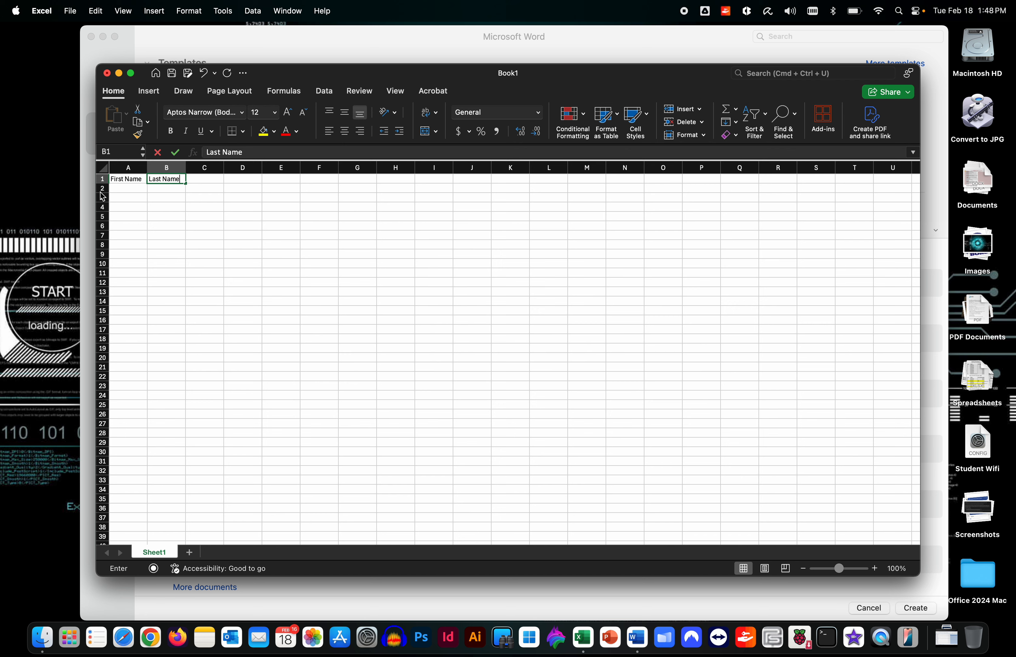
key("BackSpace")
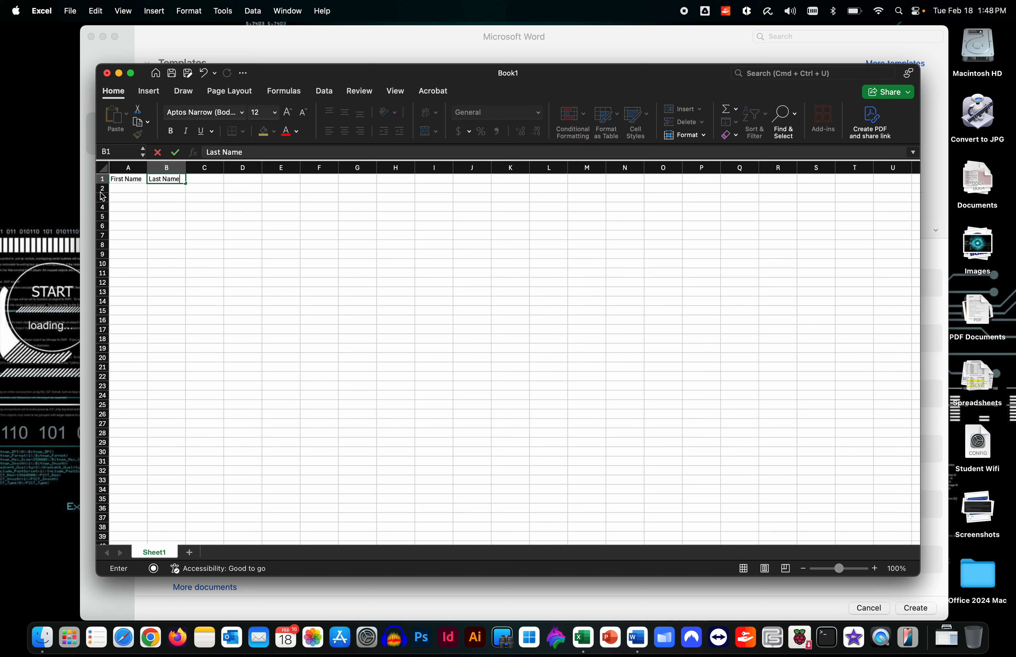
key("Tab")
type("Email")
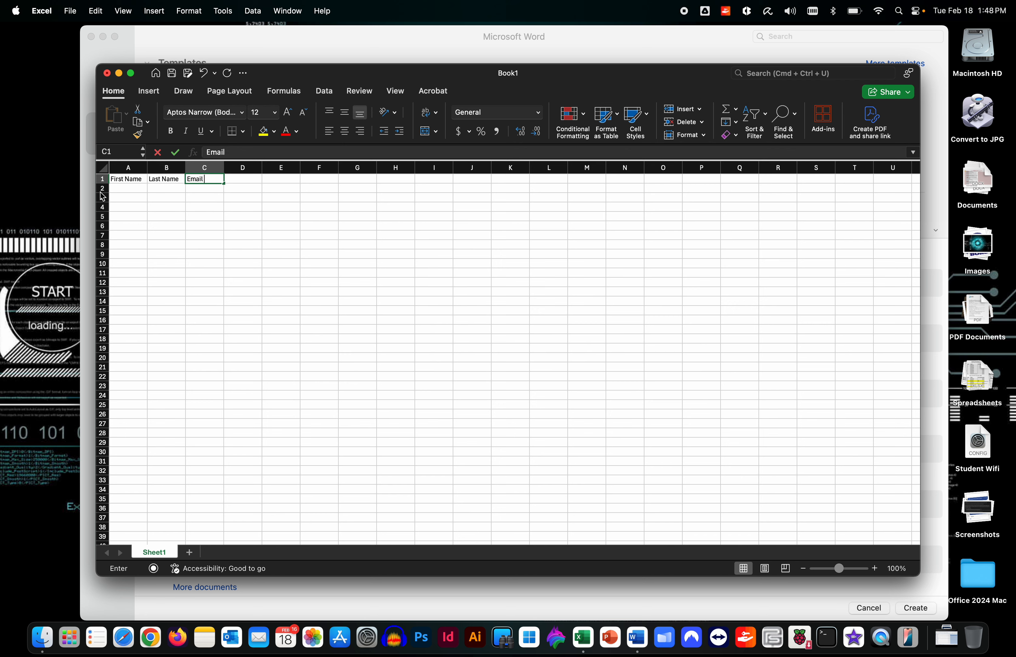
type("`")
key("BackSpace")
key("Tab")
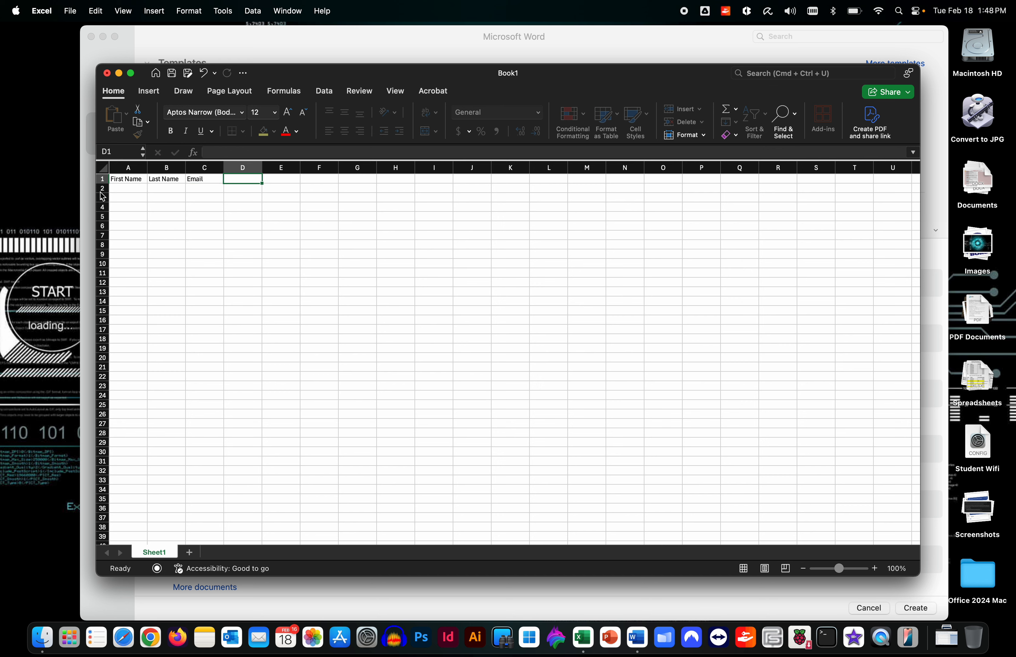
type("St")
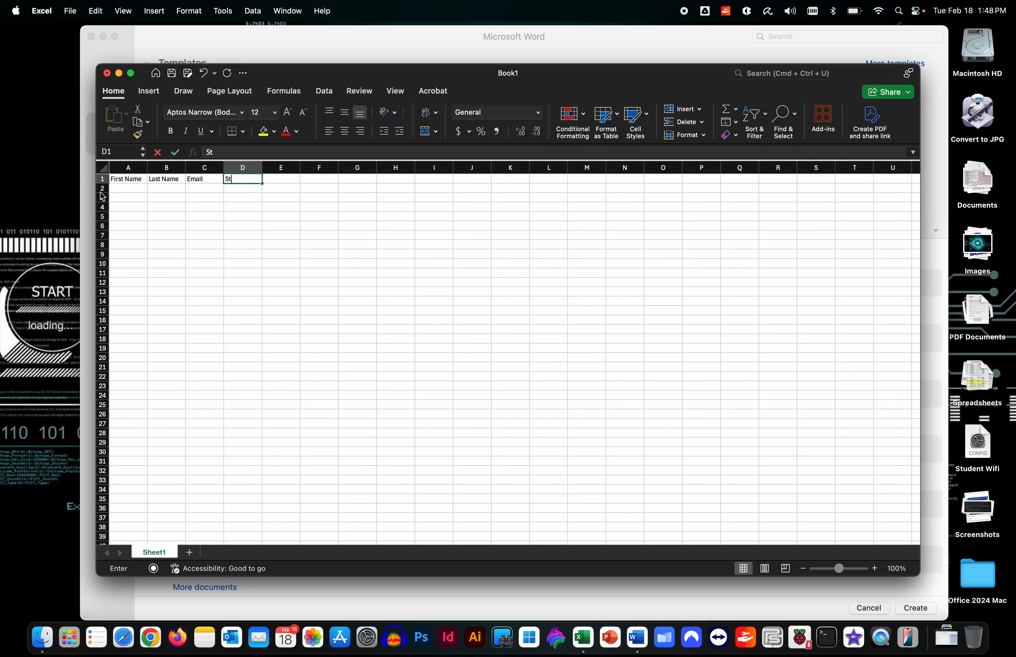
type("udent Name")
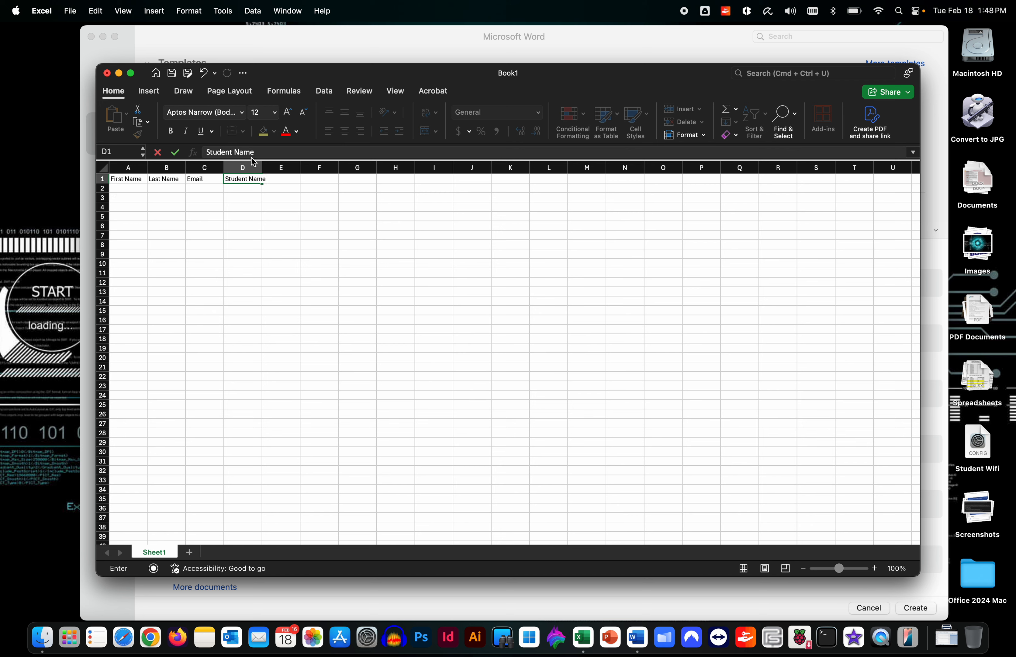
Widen column D to fit Student Name and add the Note header in E1
mouse_move(262, 165)
left_mouse_down()
mouse_move(275, 162)
mouse_move(263, 166)
left_mouse_up()
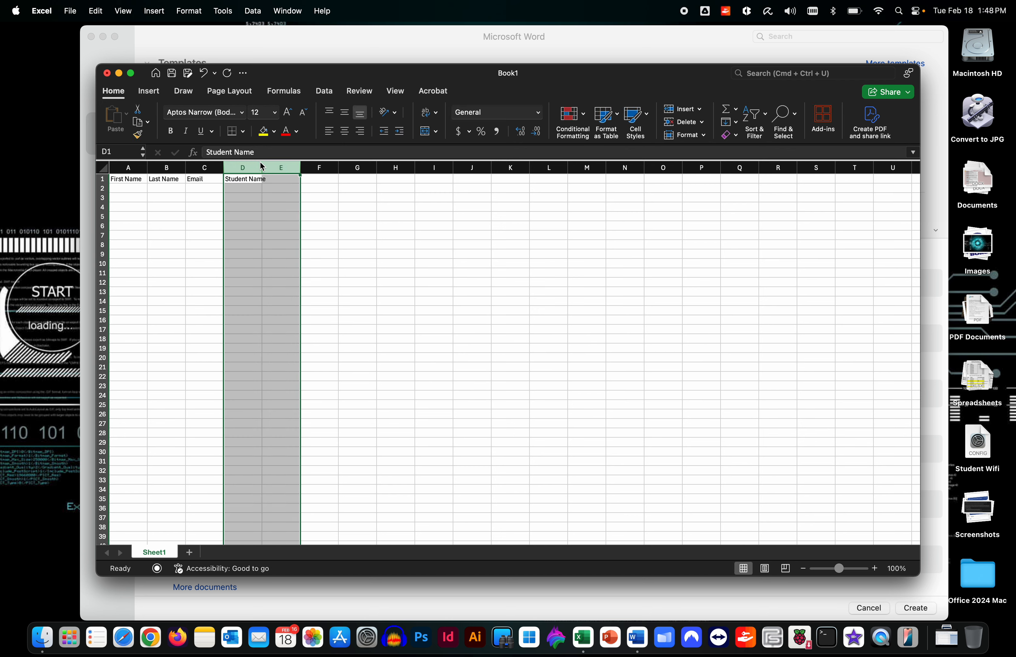
left_click(262, 167)
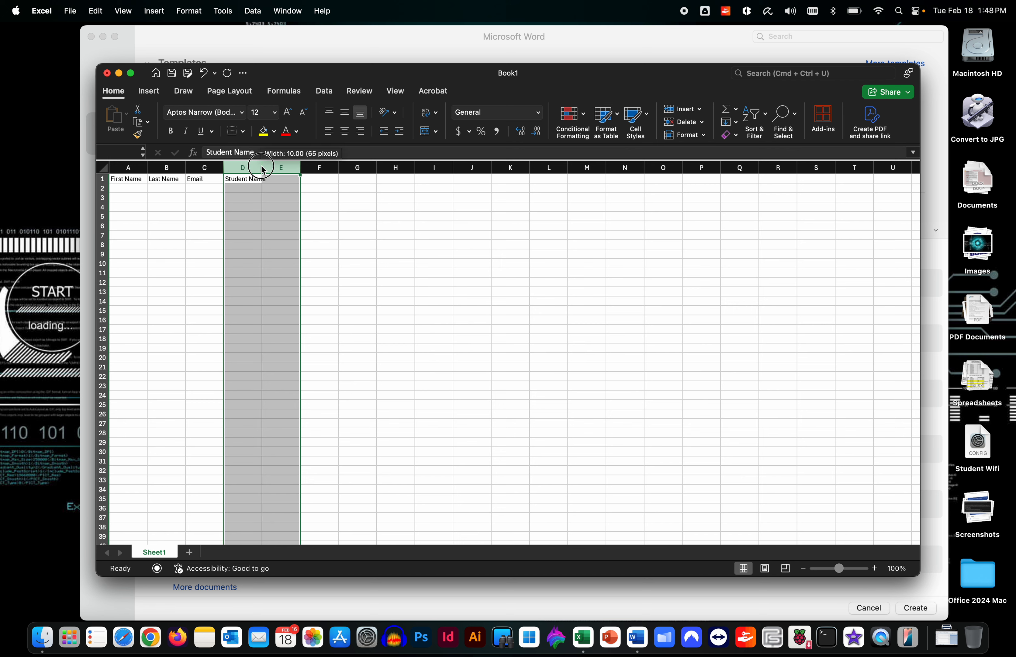
left_click(316, 167)
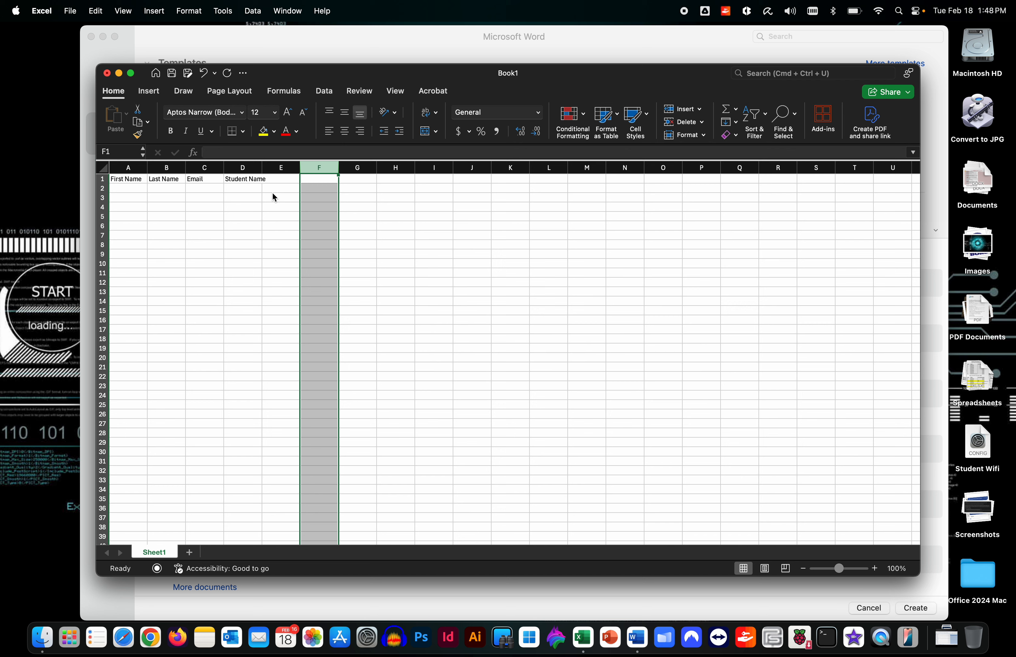
left_click_drag(262, 167, 282, 169)
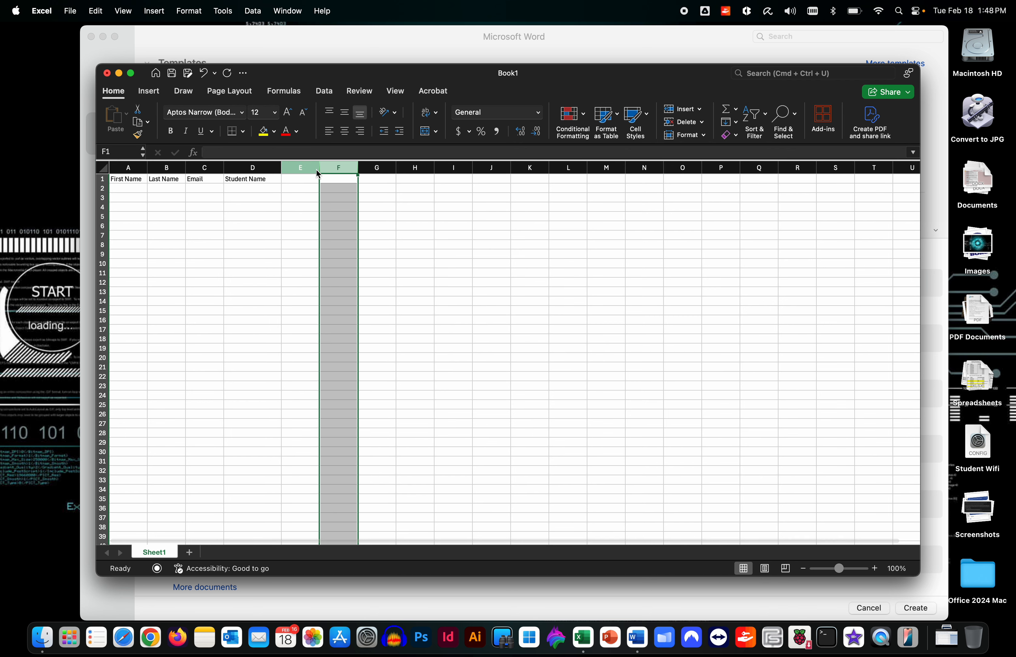
left_click(301, 176)
type("Note")
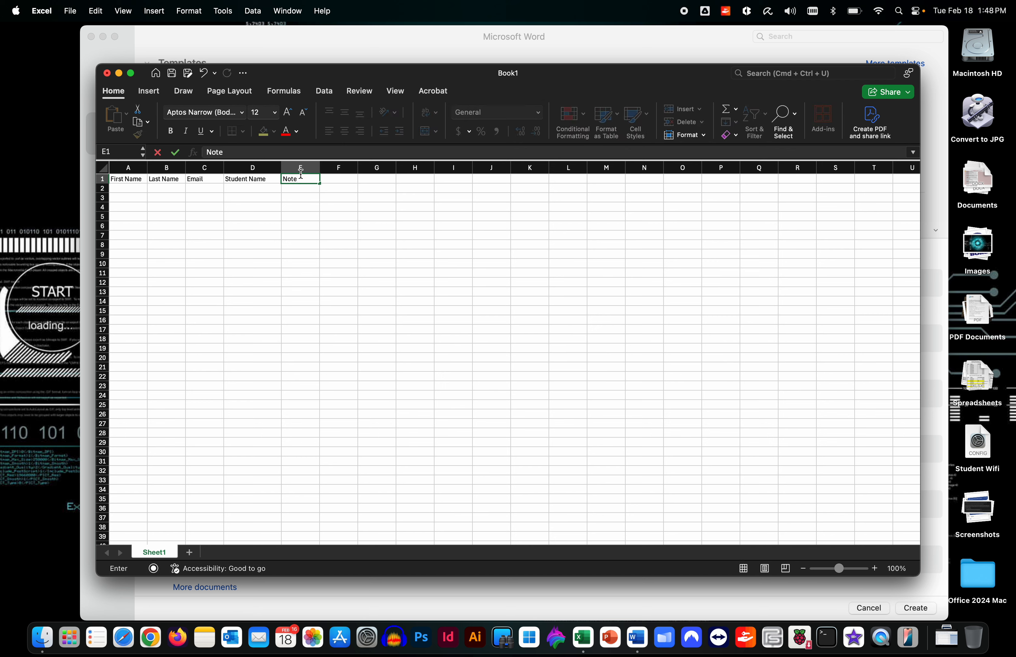
key("Tab")
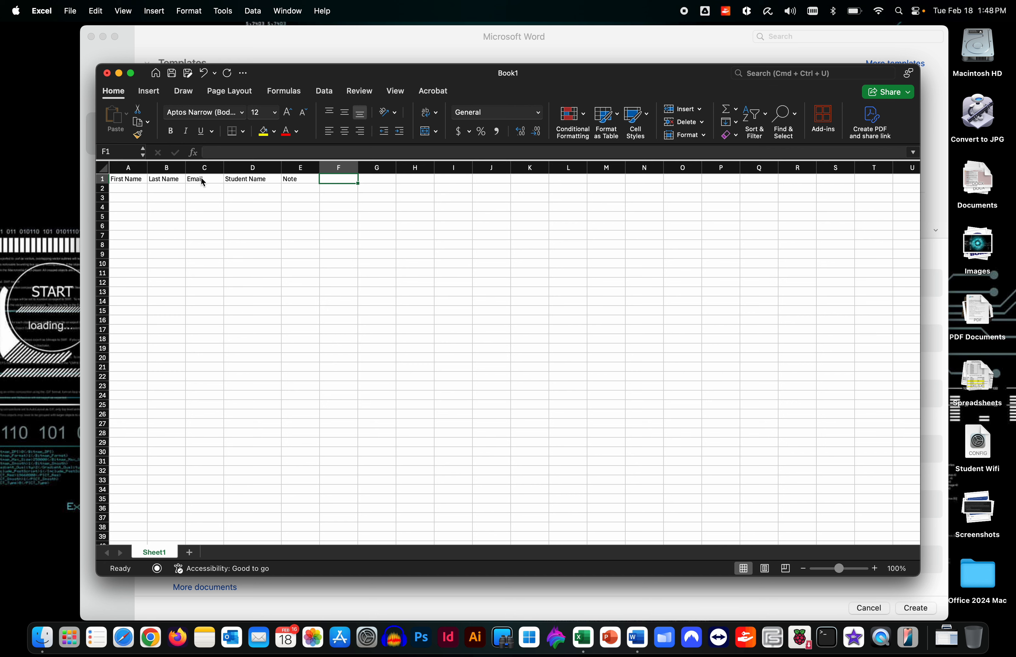
Fill row 2 with the first parent's name, e-mail, student name and the note Behaves Well
left_click(127, 191)
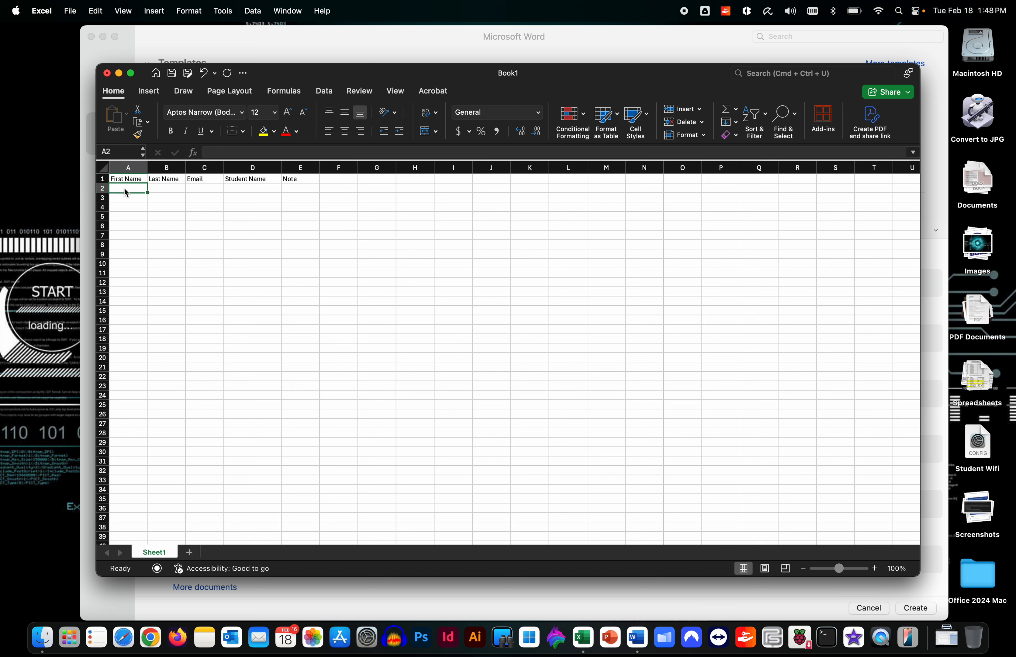
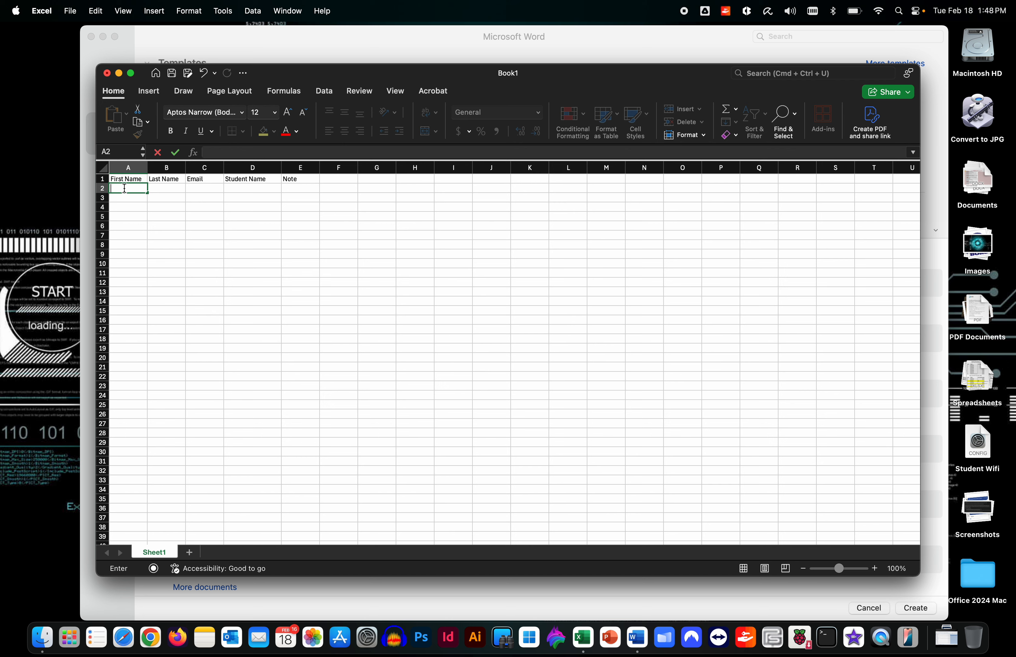
key("Tab")
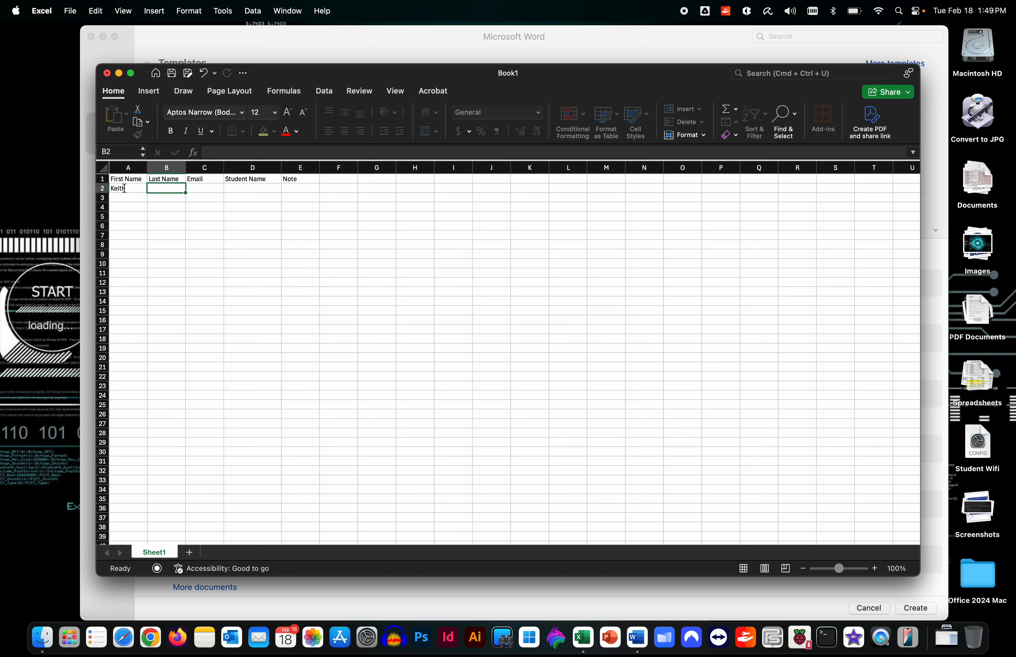
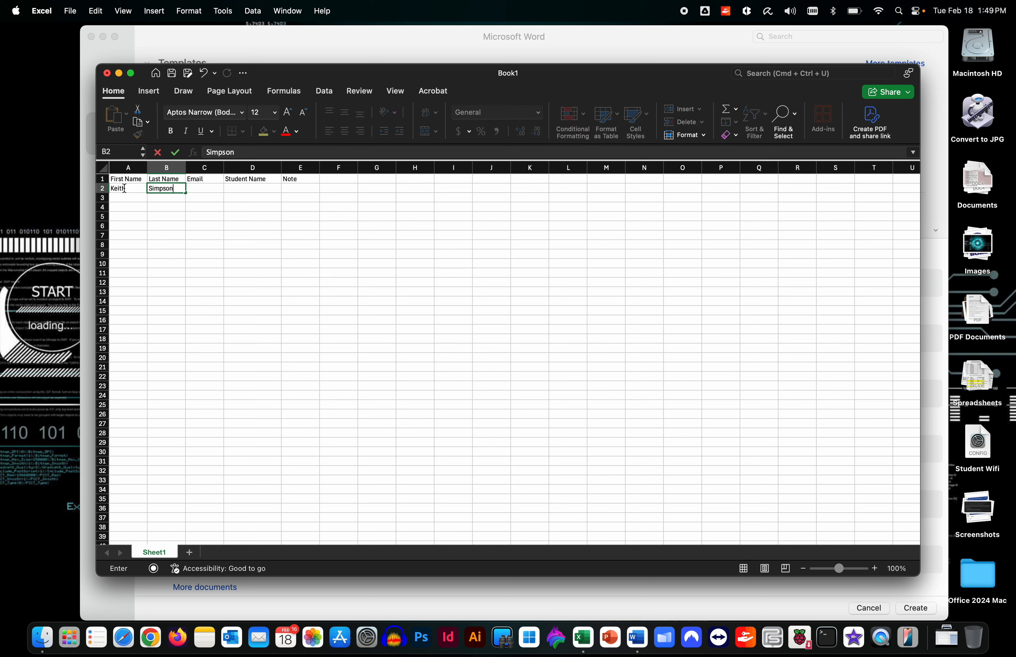
key("Tab")
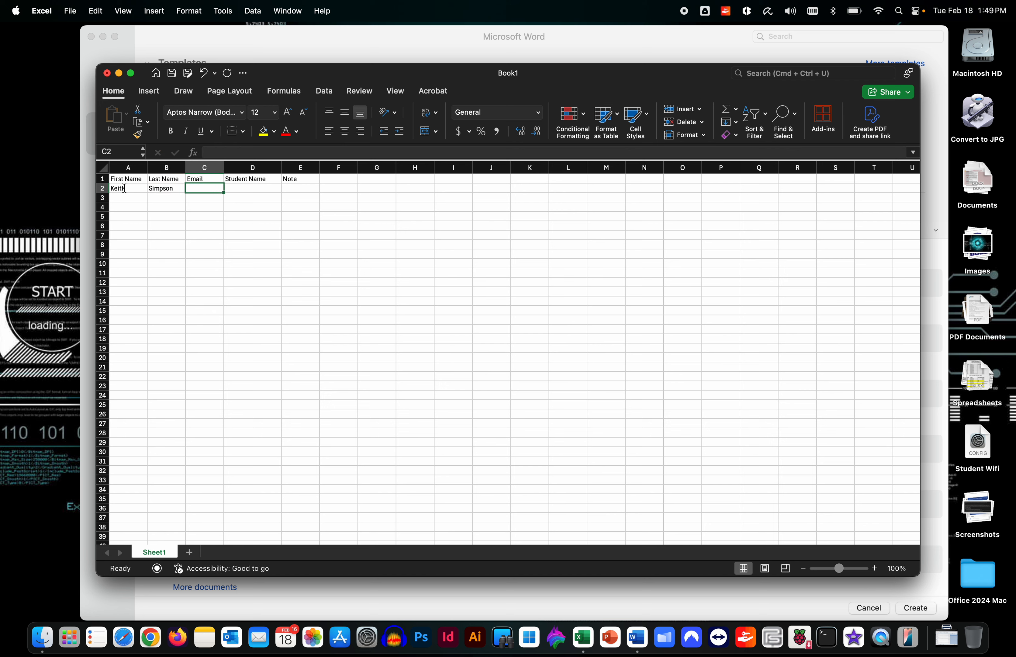
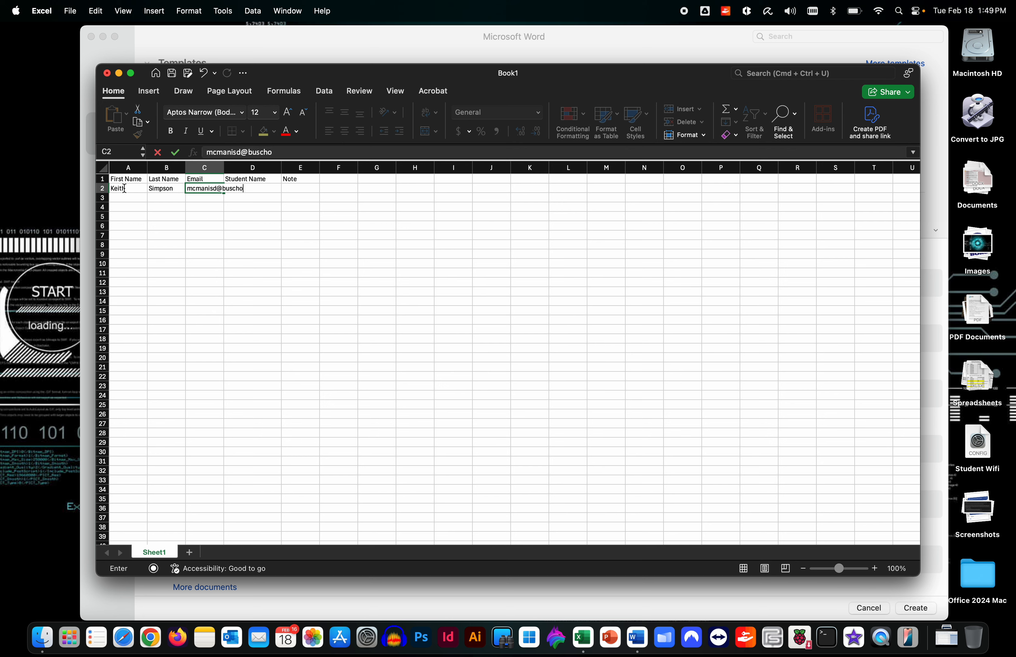
key("Tab")
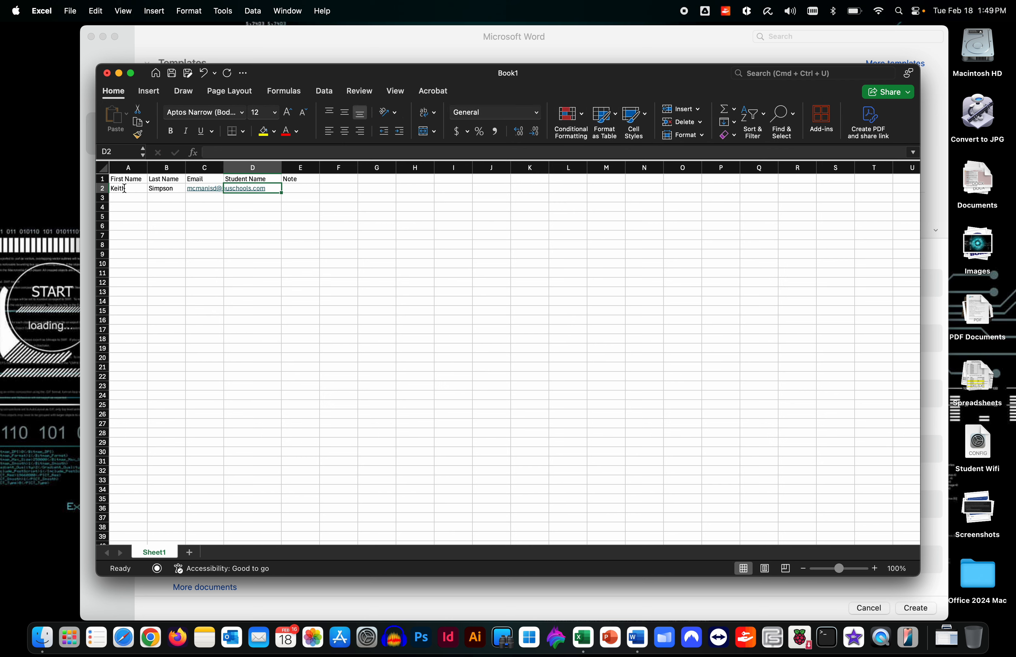
type("Mar")
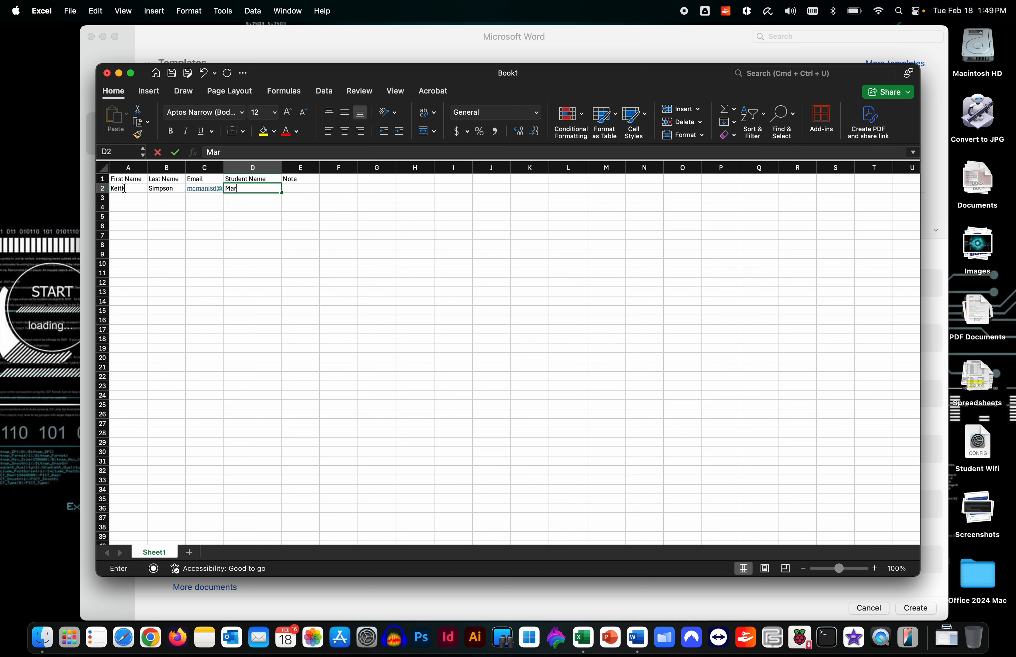
type("ge Simpson")
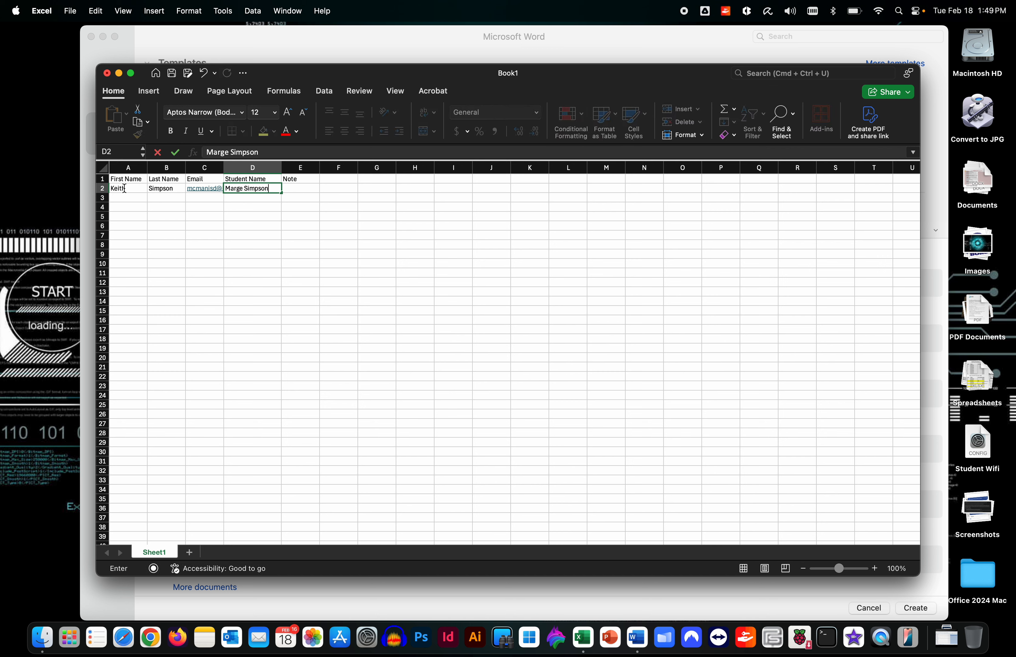
key("Tab")
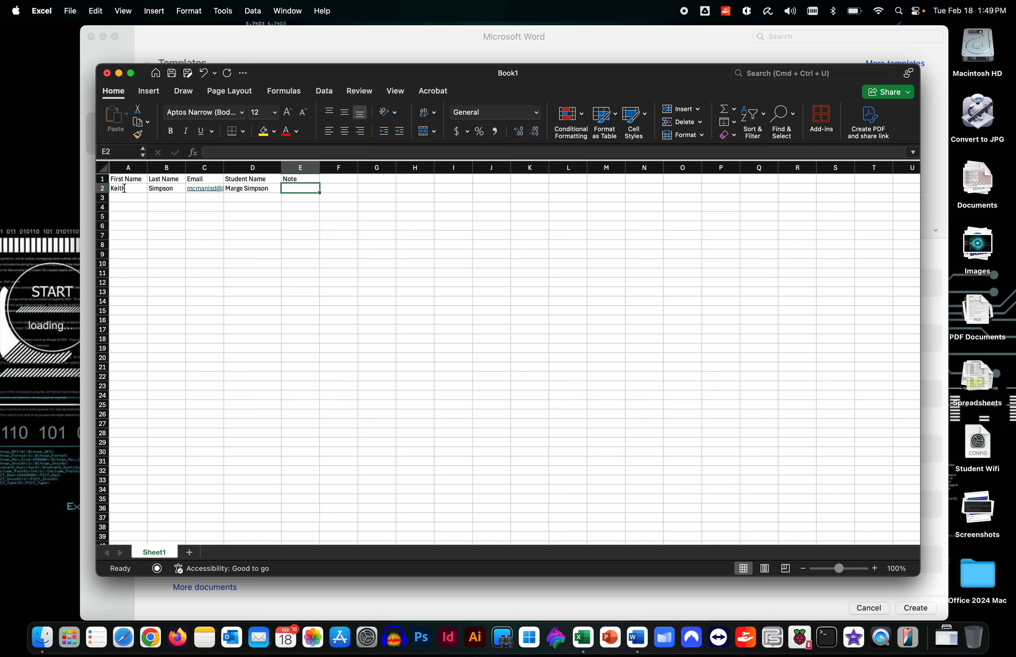
type("Be")
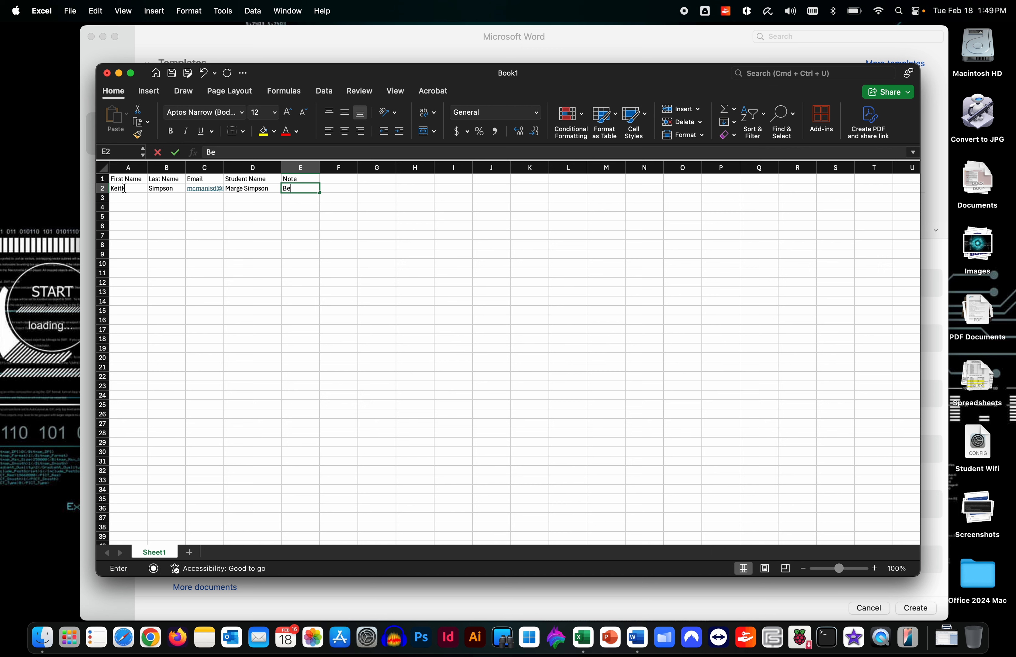
type("haves Well")
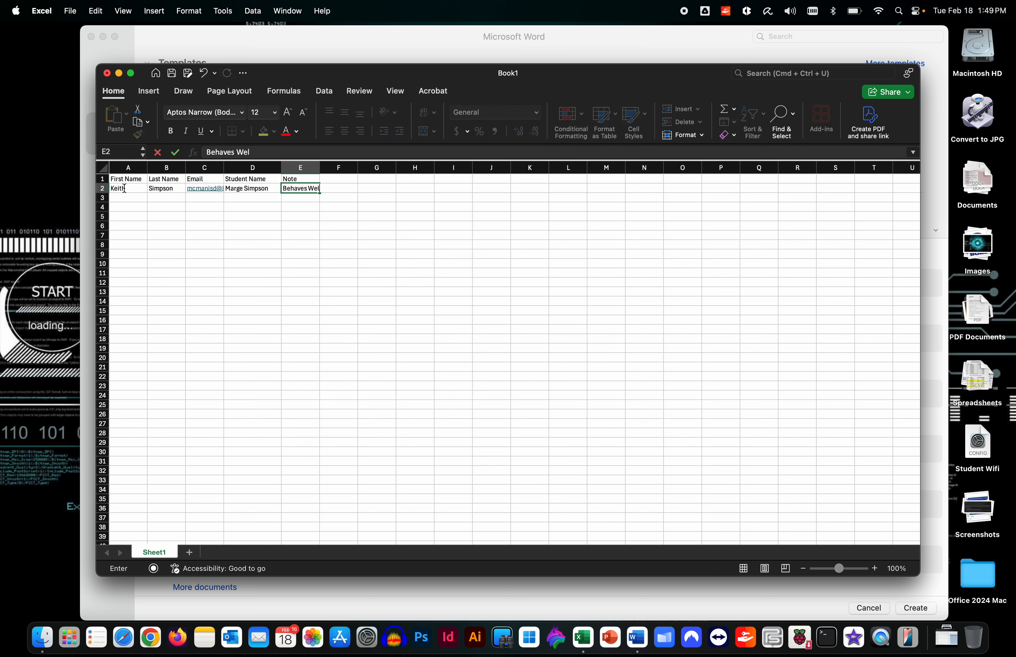
key("Tab")
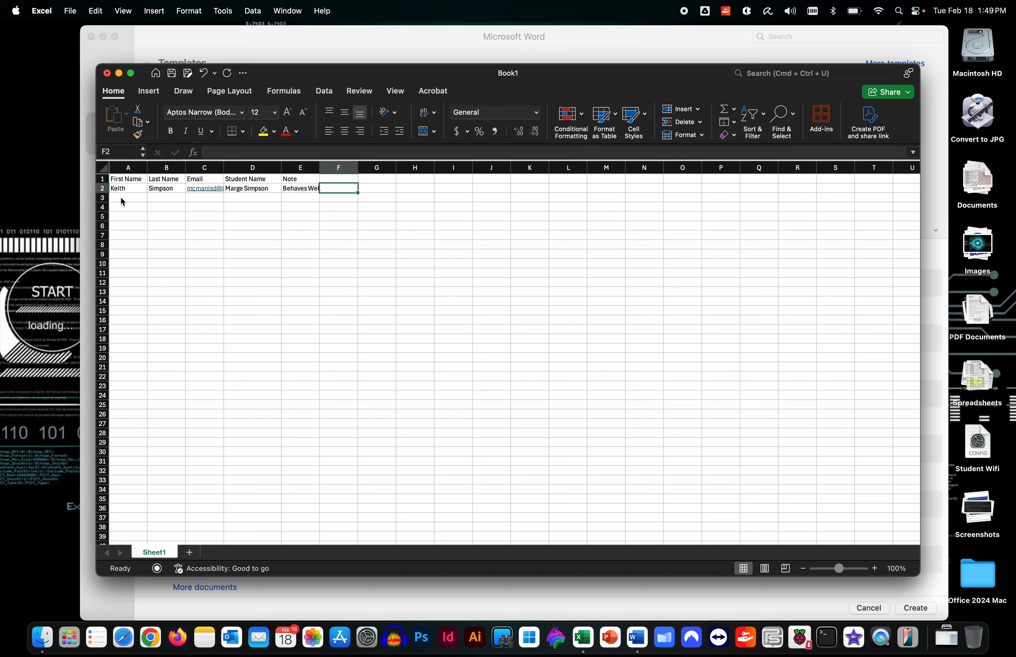
Fill row 3 with the second parent's name, e-mail, student name and the note Pain in the rear!
left_click(122, 199)
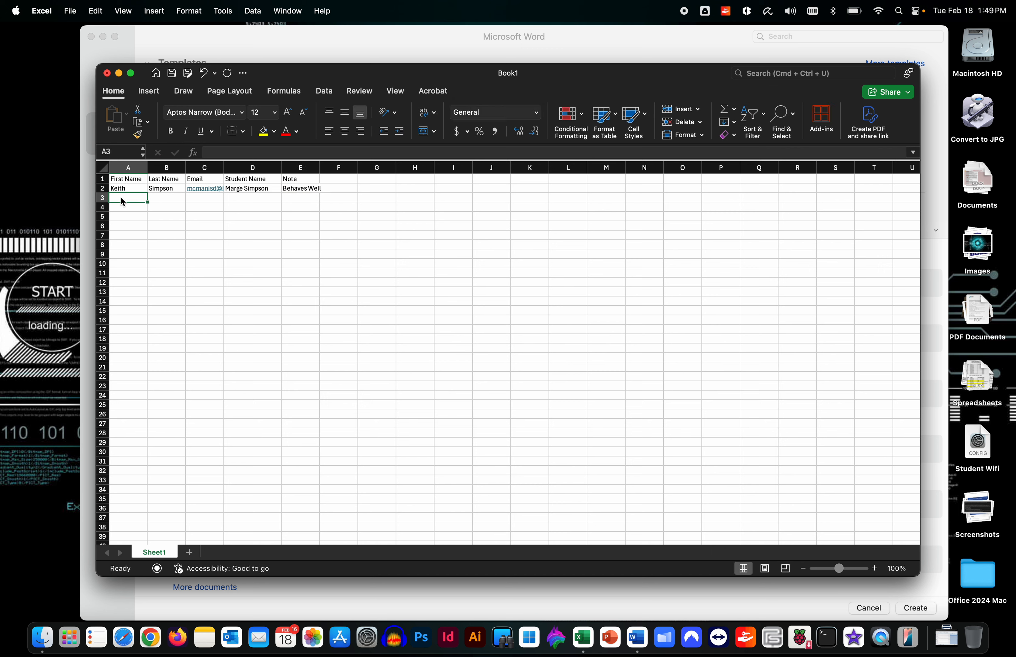
key("Tab")
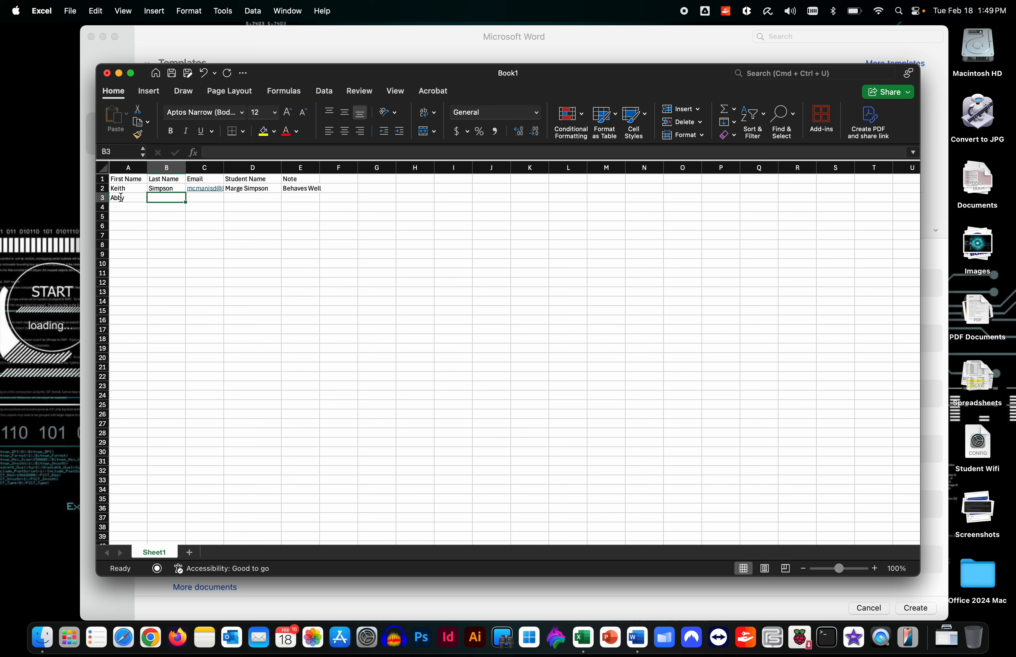
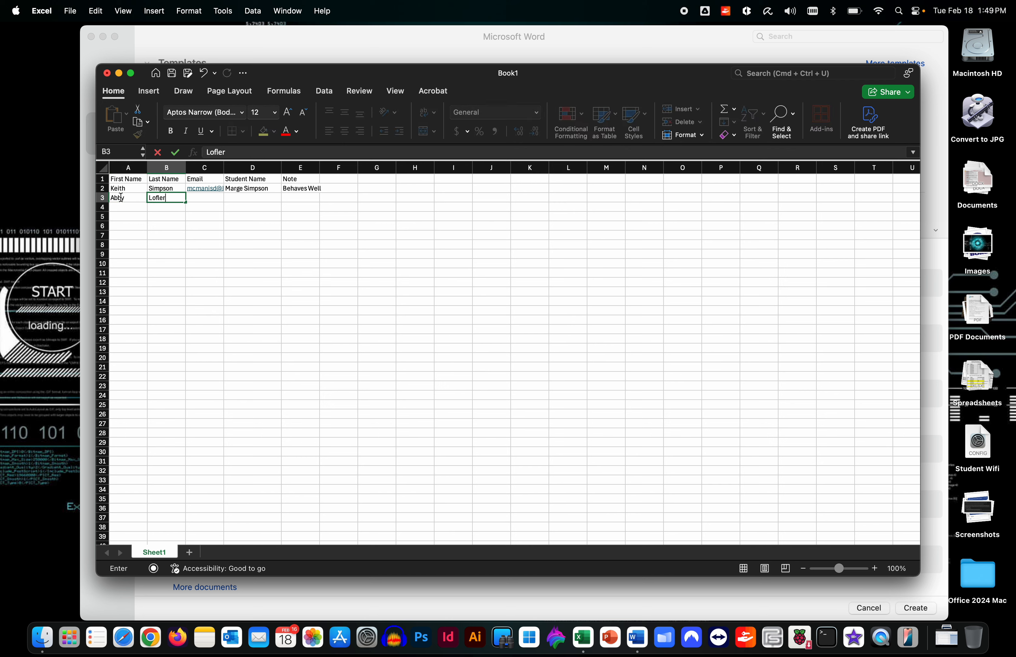
key("Tab")
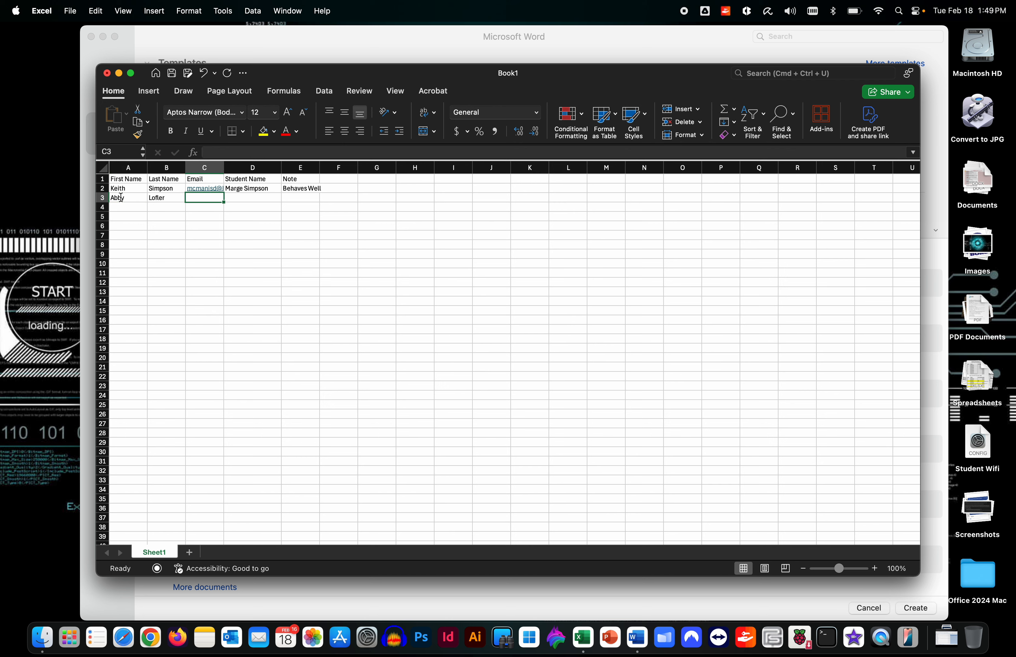
key("Tab")
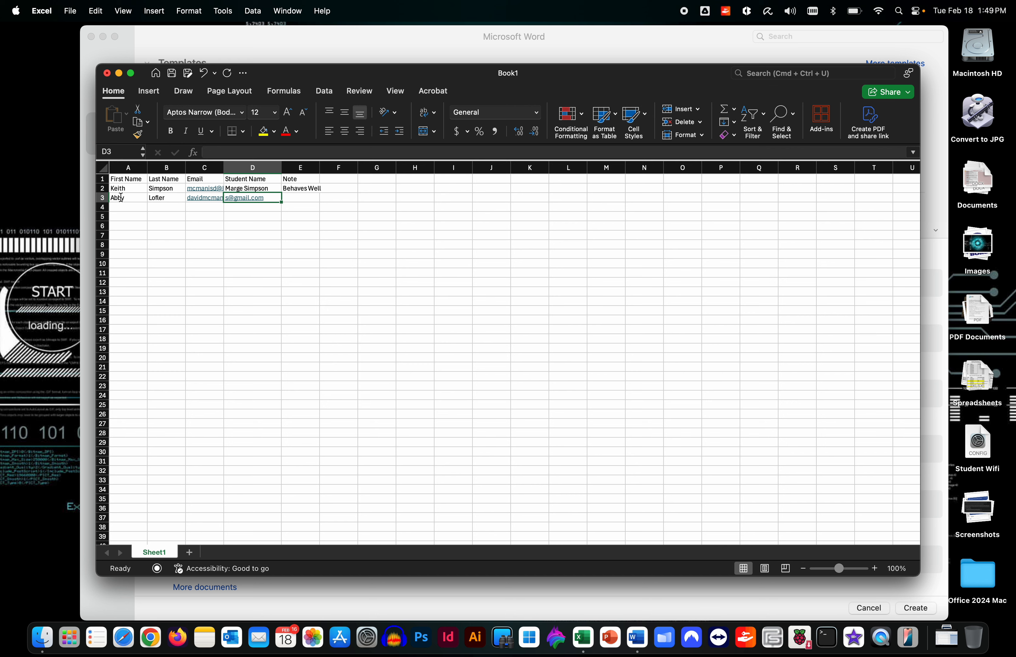
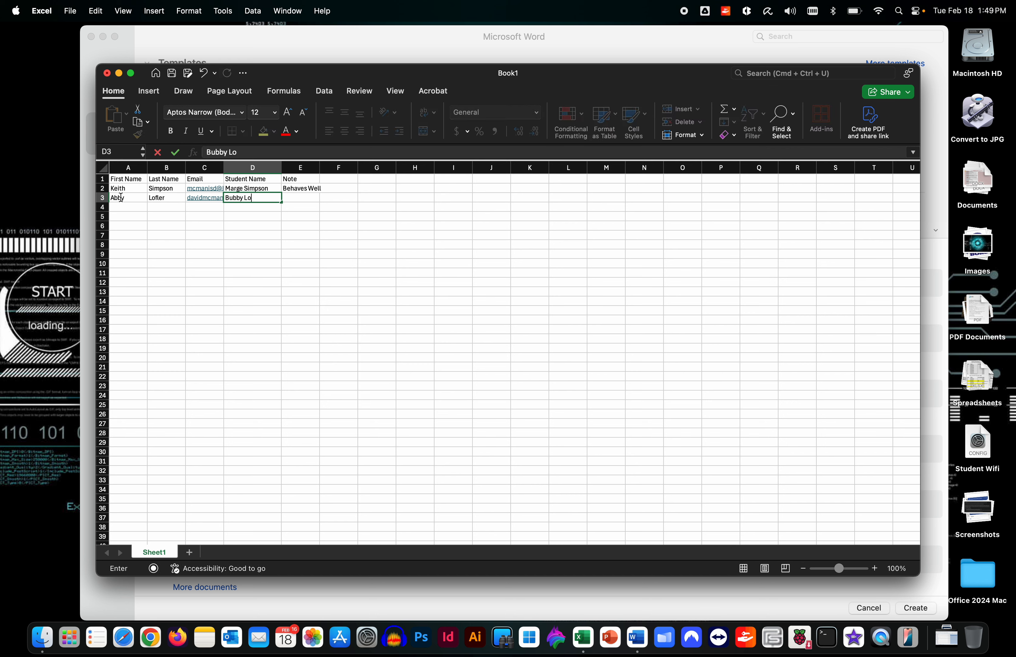
key("Tab")
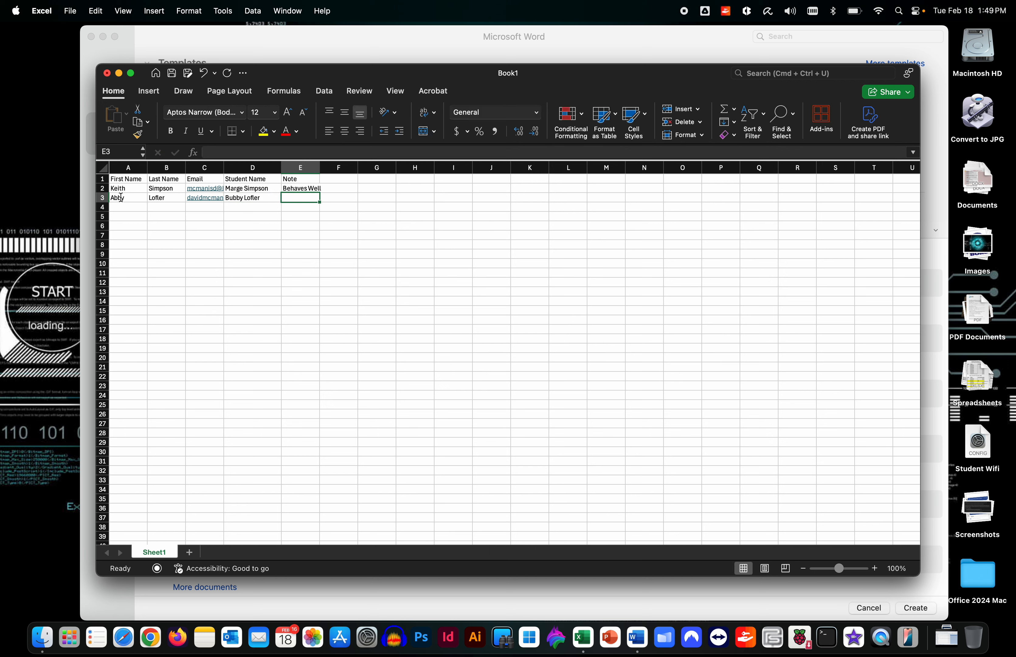
type("Pain in the rear")
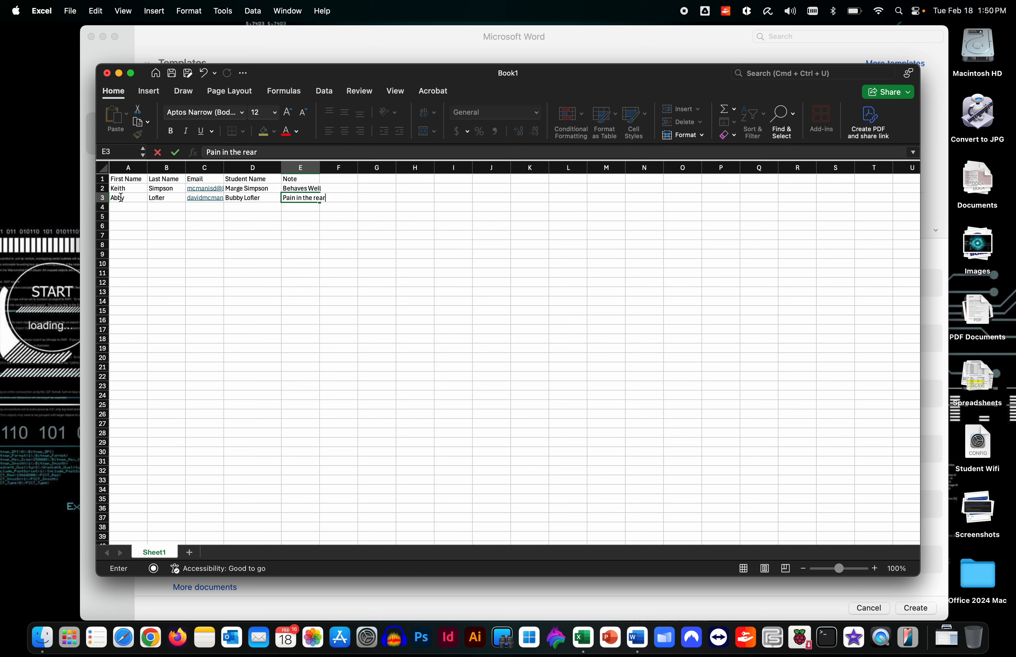
type("!")
Save the workbook as Mail Merge Template in Excel Workbook (.xlsx) format and close it
left_click(136, 212)
left_click(63, 6)
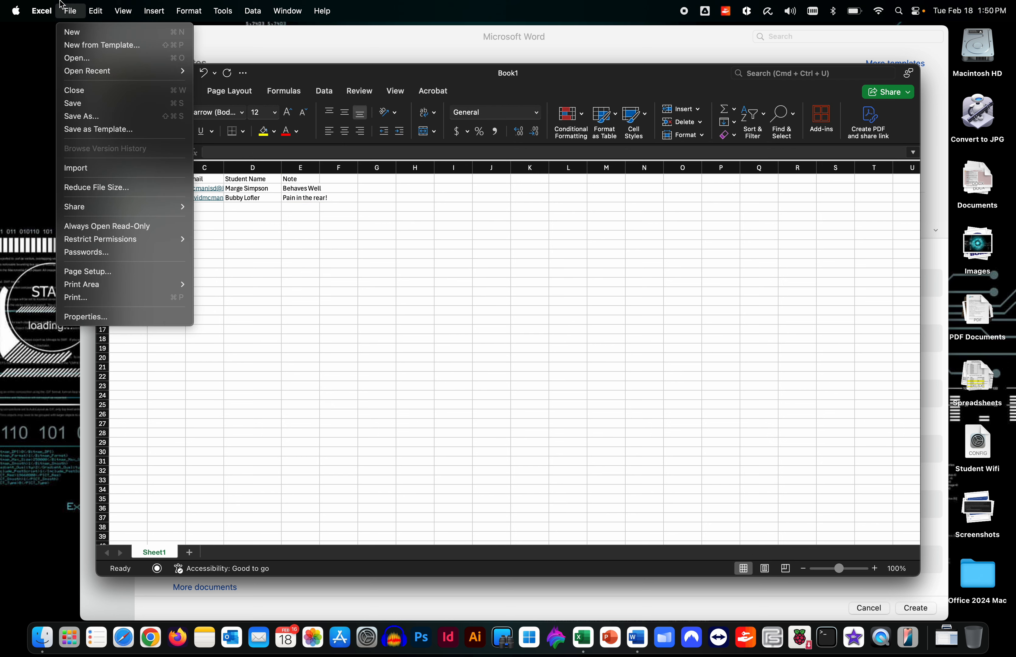
left_click(90, 116)
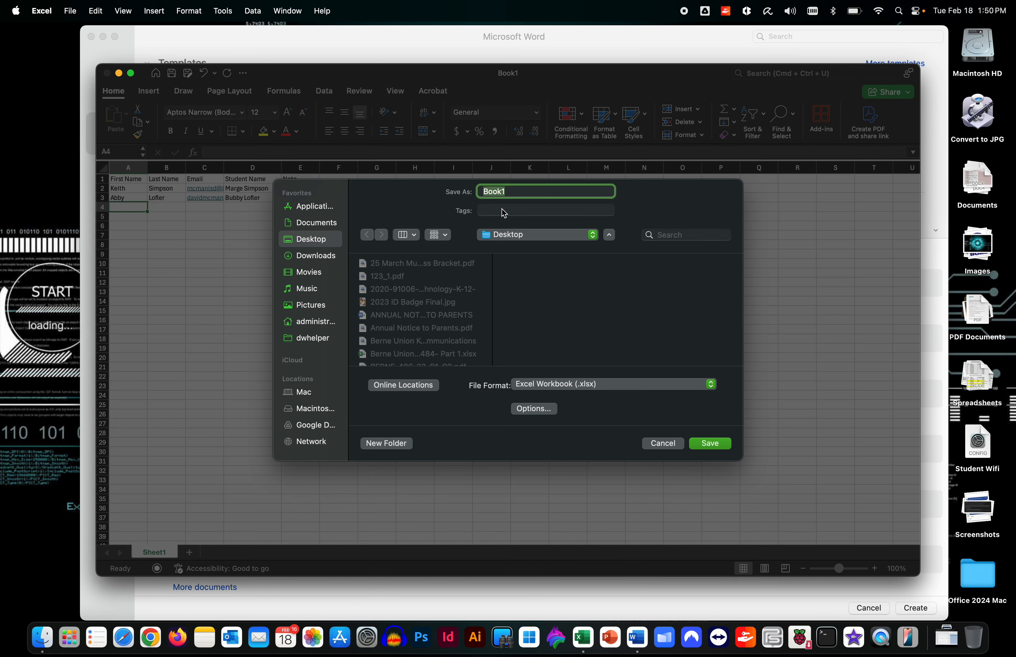
type("Mail Merge Template")
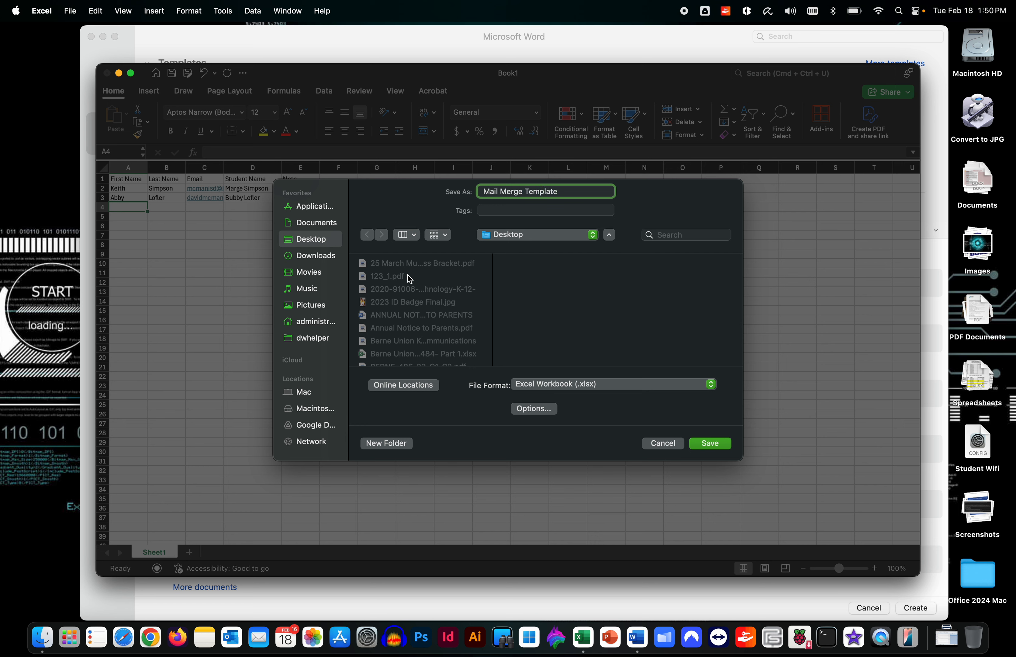
left_click(644, 386)
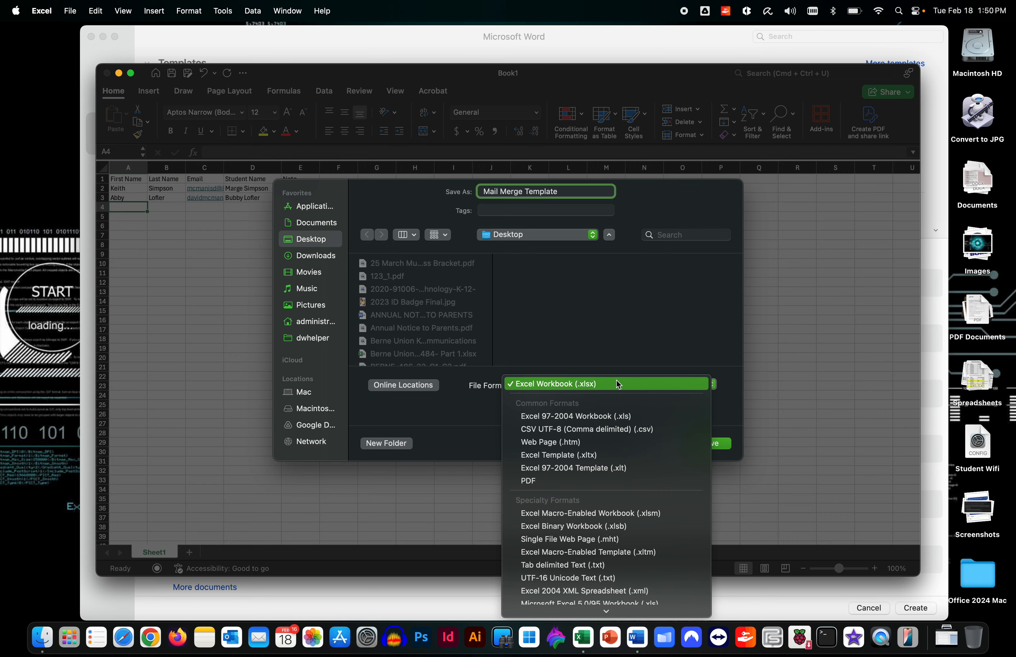
left_click(749, 429)
left_click(710, 441)
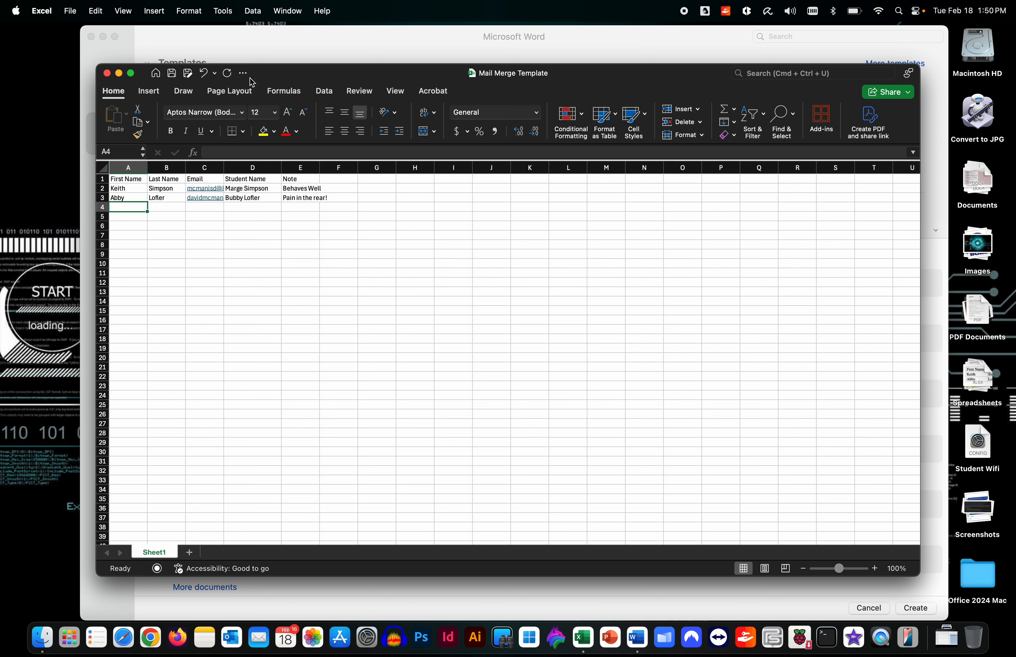
left_click(107, 75)
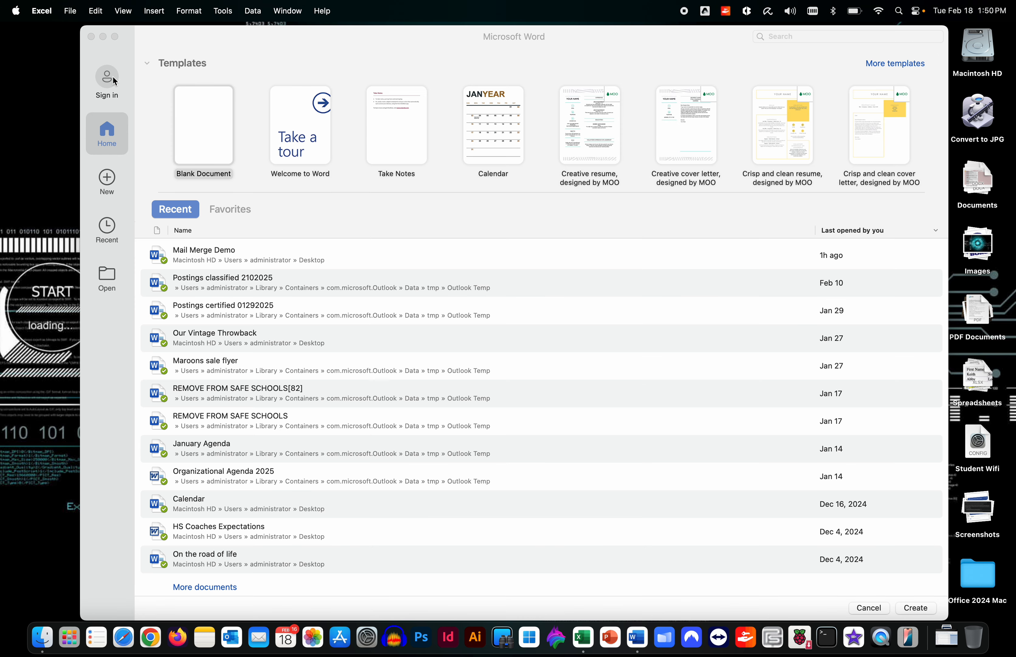
Create a blank Word document and start an Email Messages mail merge
left_click(916, 607)
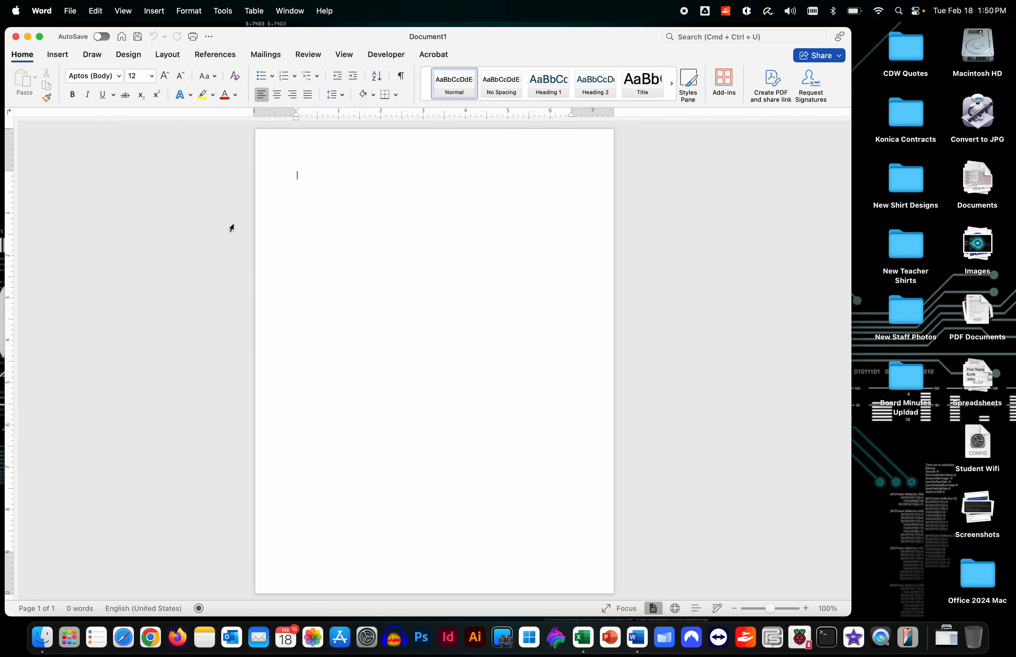
left_click(261, 55)
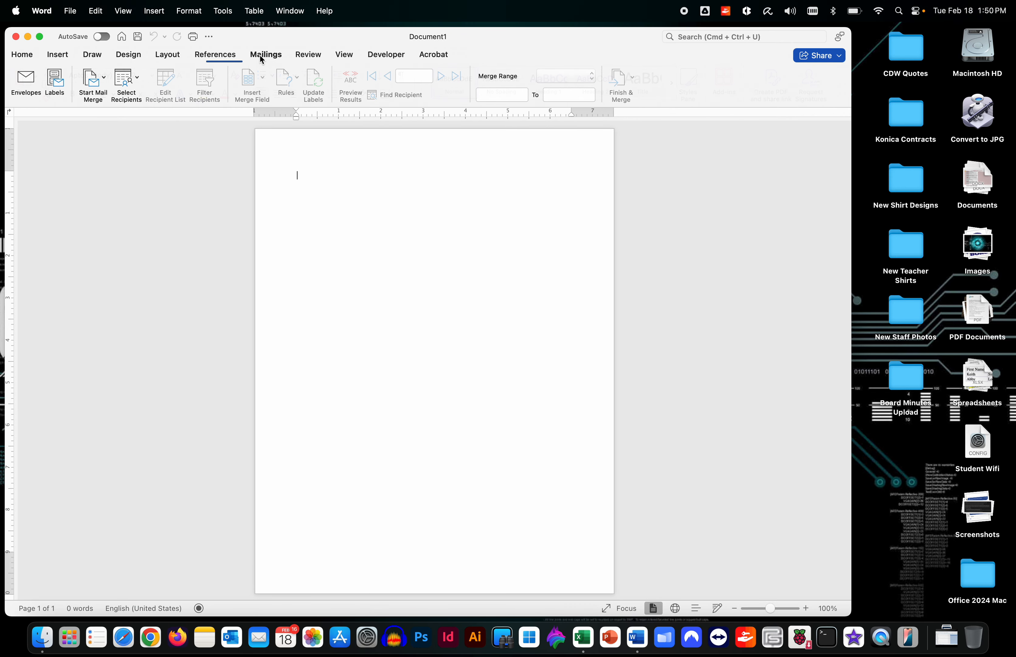
left_click(105, 81)
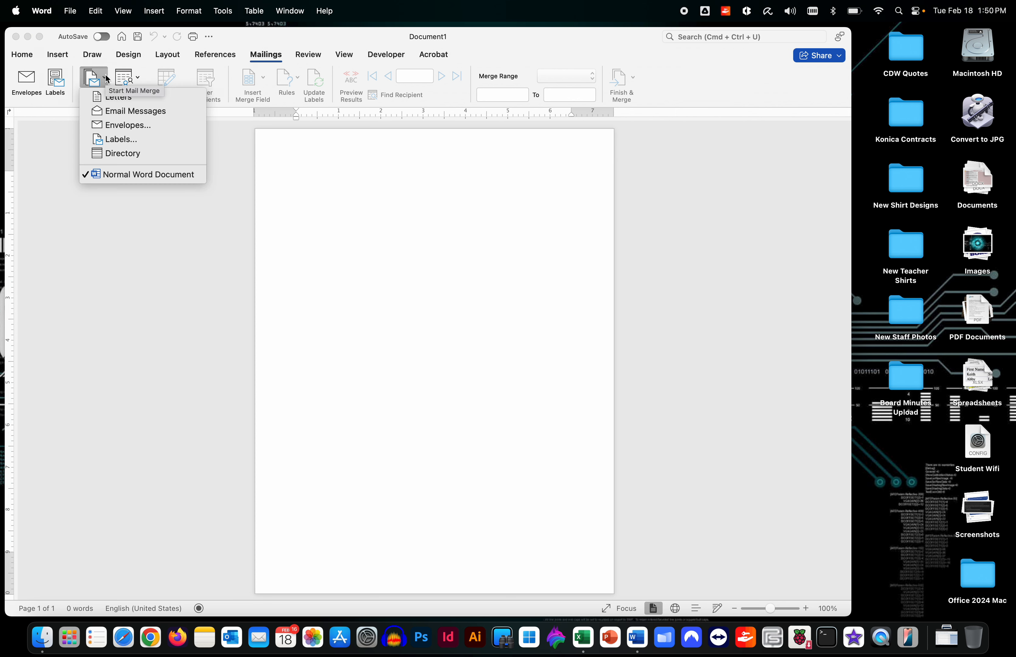
left_click(113, 111)
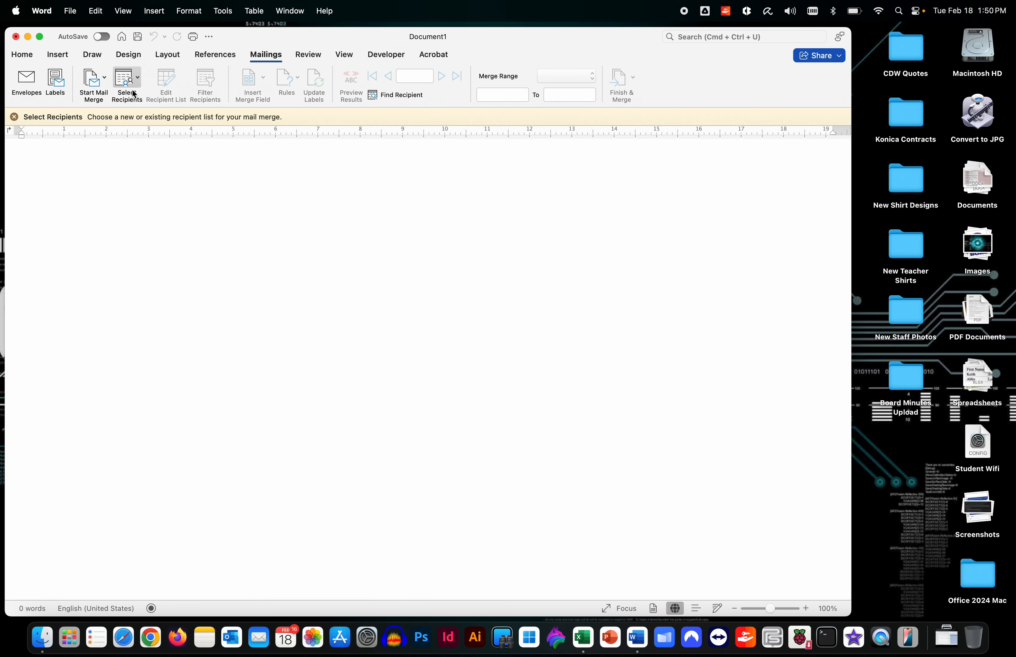
Use the Desktop workbook Mail Merge Template.xlsx as the existing recipient list, confirming the prompts
left_click(139, 81)
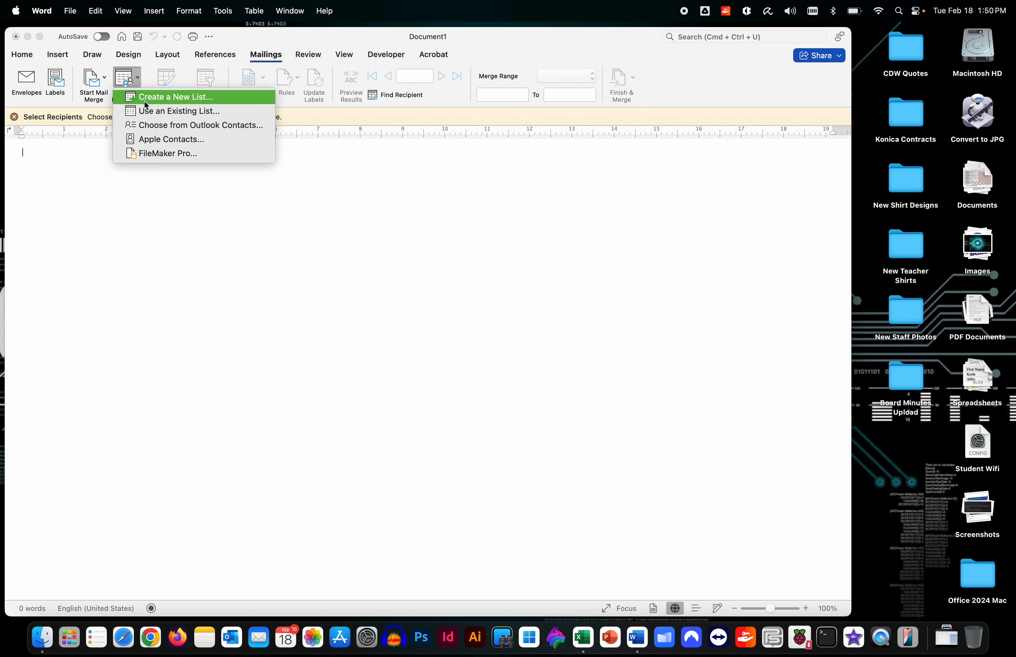
left_click(146, 112)
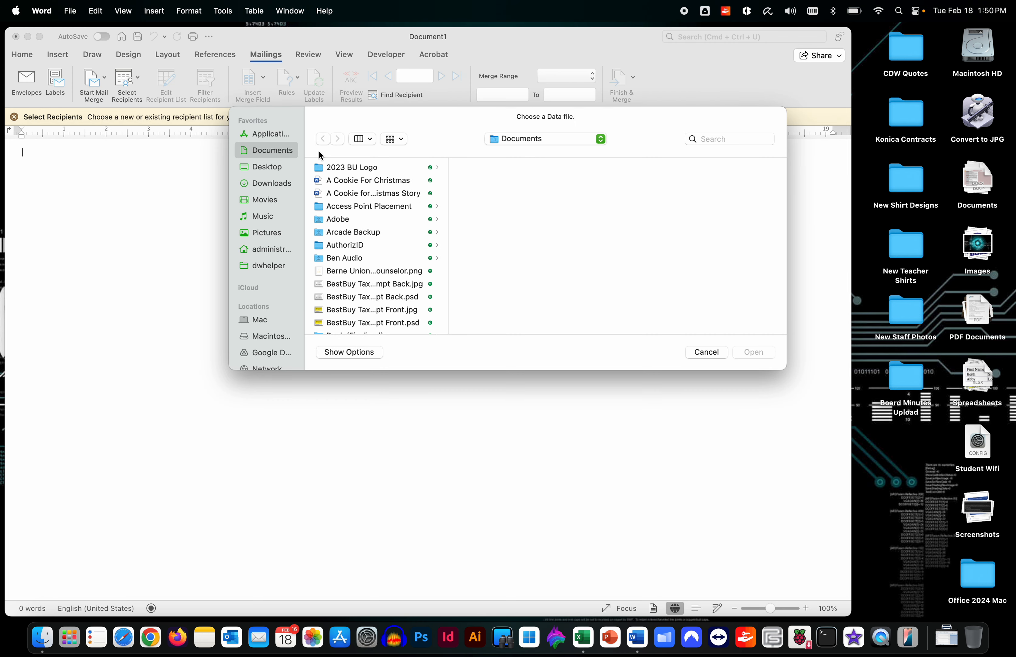
left_click(271, 168)
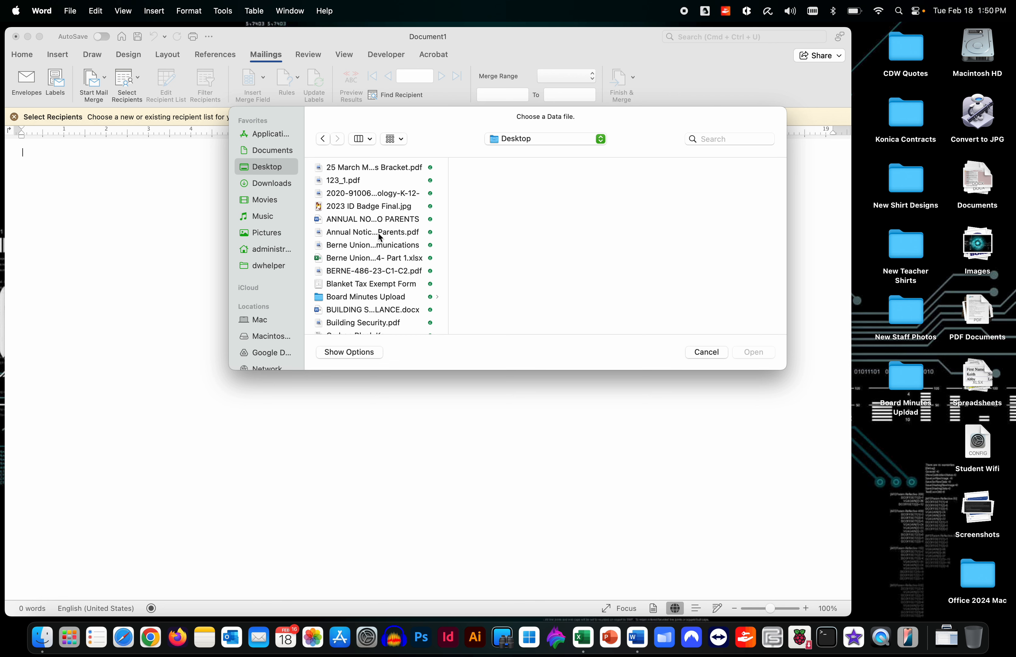
key("m")
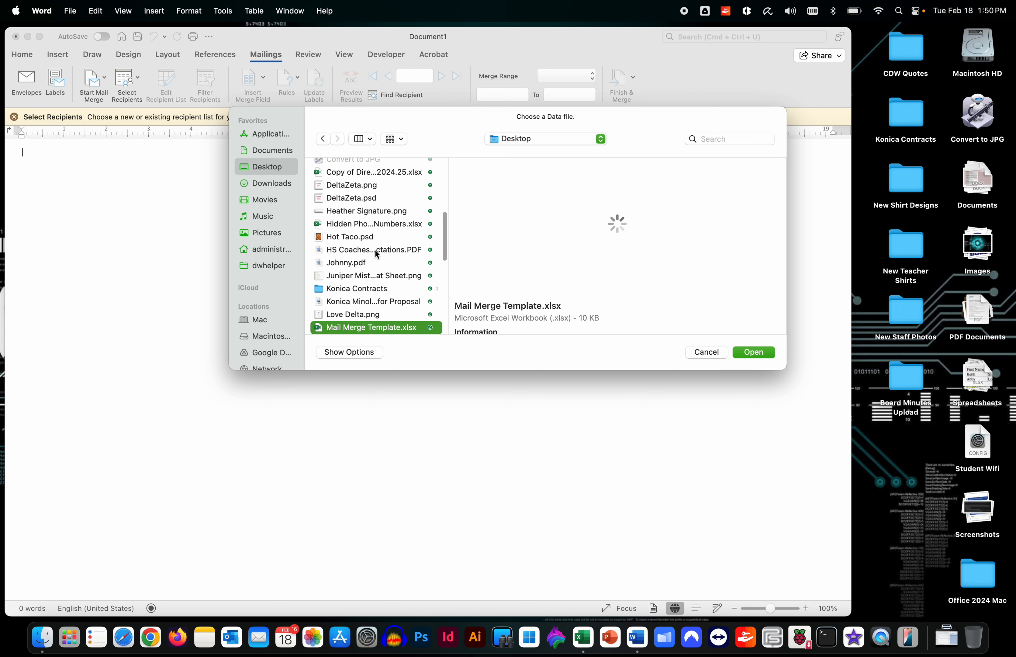
left_click(756, 352)
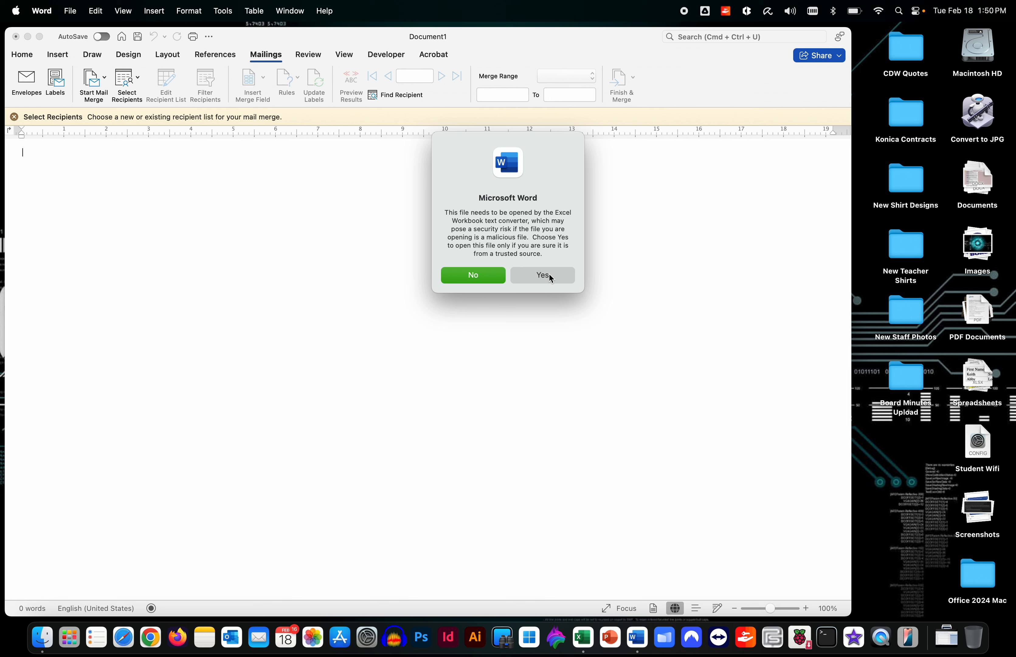
left_click(548, 275)
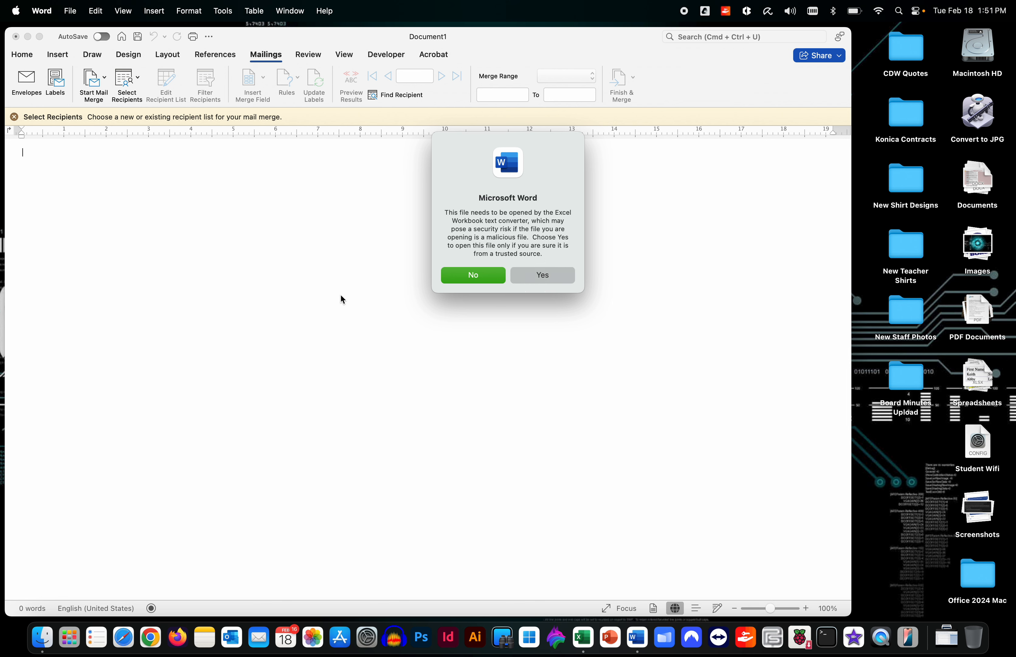
left_click(556, 246)
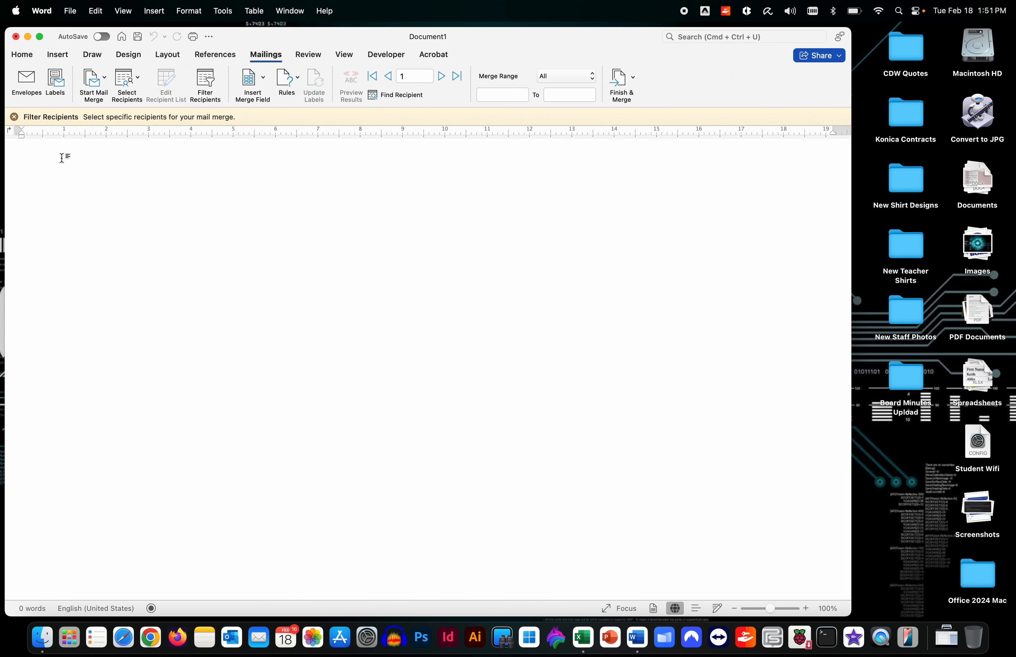
Write 'Dear «First_Name» «Last_Name», Your child, «Student_Name», is «Note»' with inserted merge fields
type("Dear")
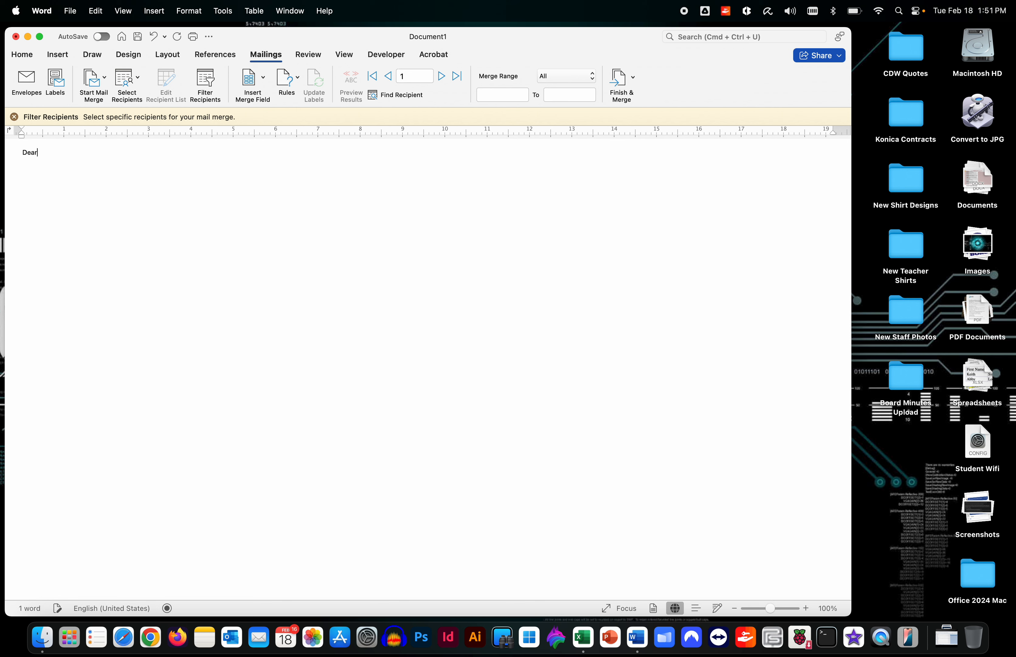
left_click(262, 79)
left_click(264, 97)
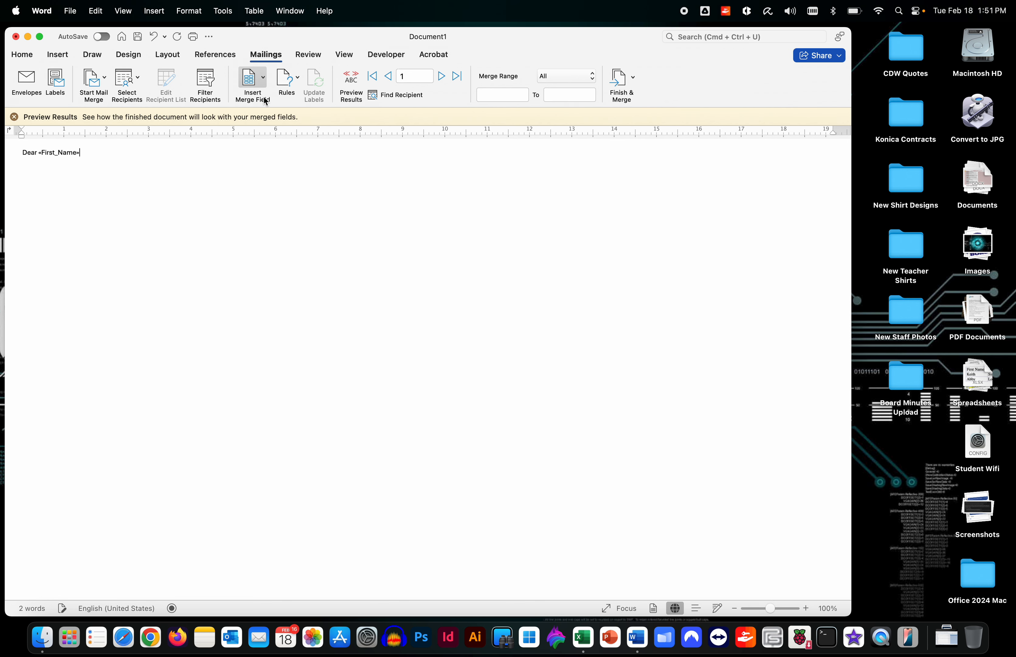
left_click(262, 81)
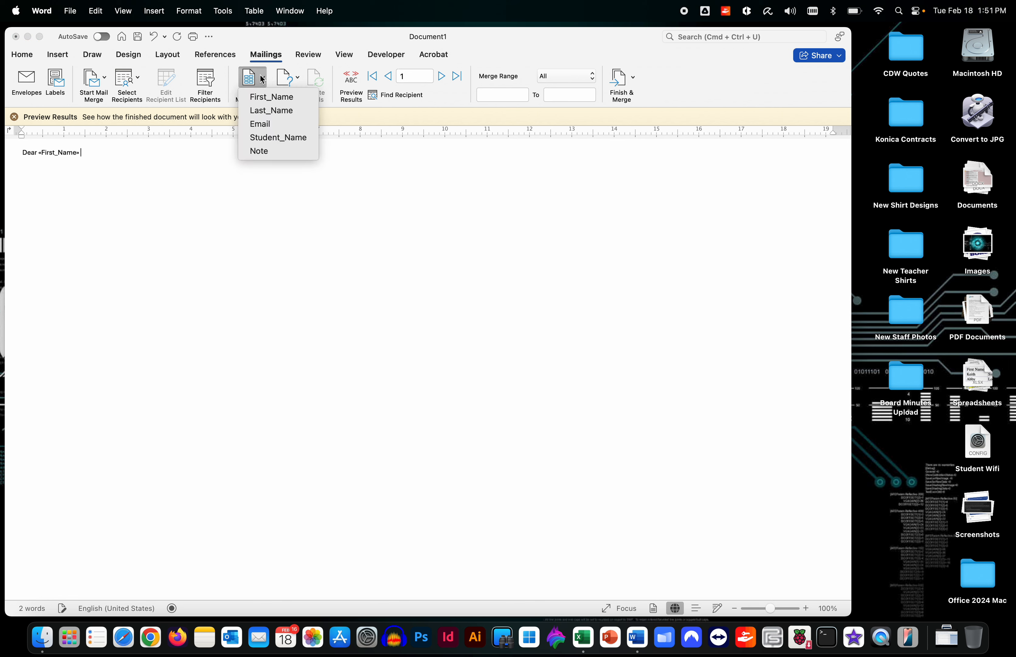
left_click(261, 108)
type(", ")
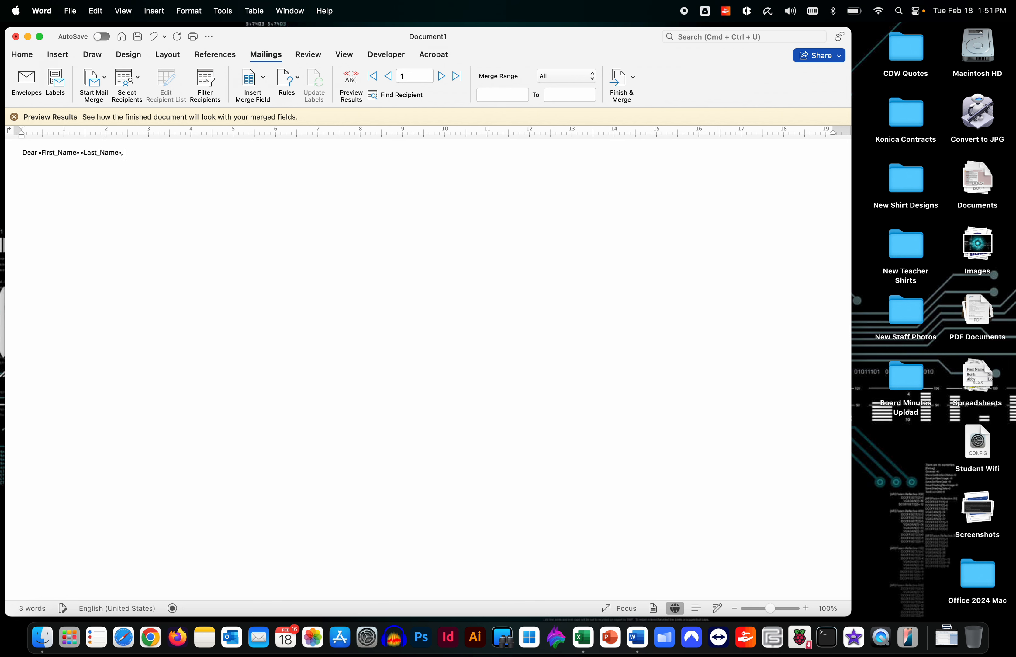
type("Your child,")
left_click(255, 78)
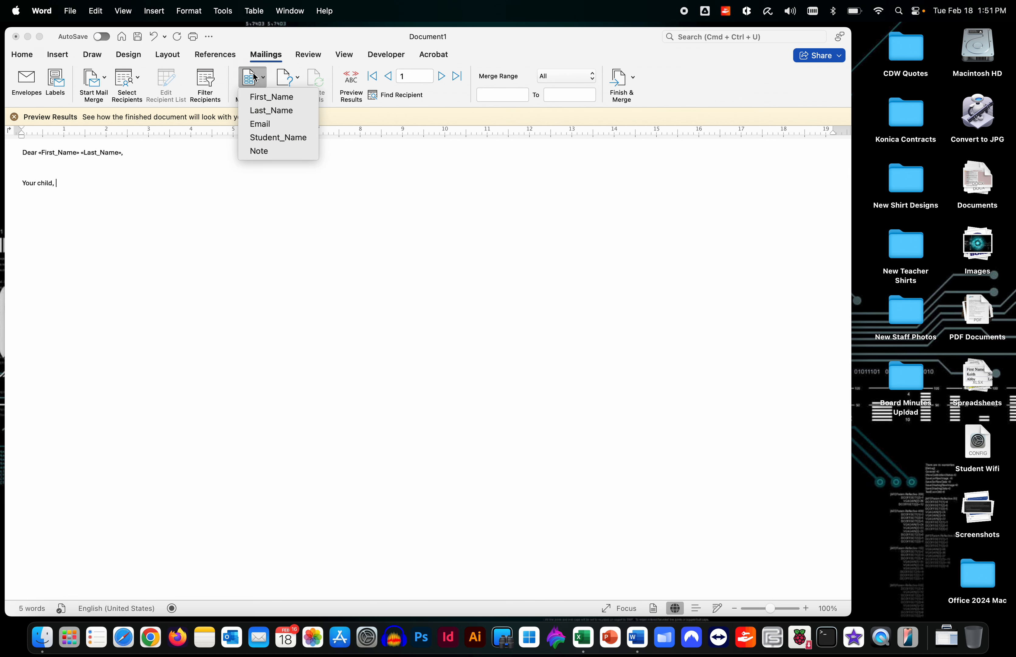
left_click(258, 135)
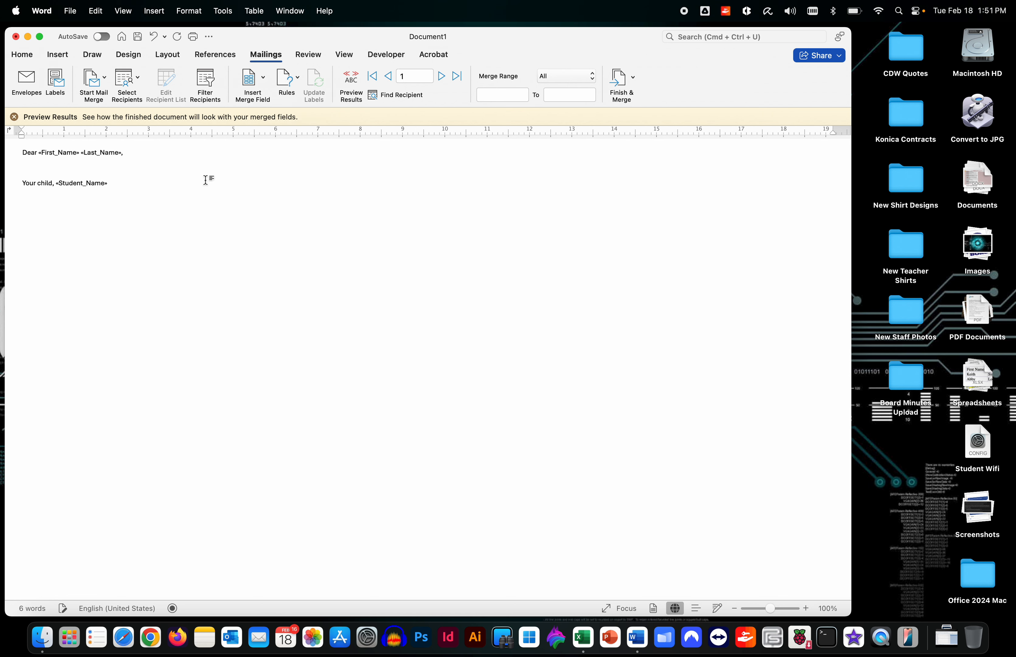
type(", is a")
key("BackSpace")
key("BackSpace")
left_click(260, 81)
left_click(269, 152)
Add a 'Yours truly,' closing followed by the sender's signature name
key("Return")
type("Yours")
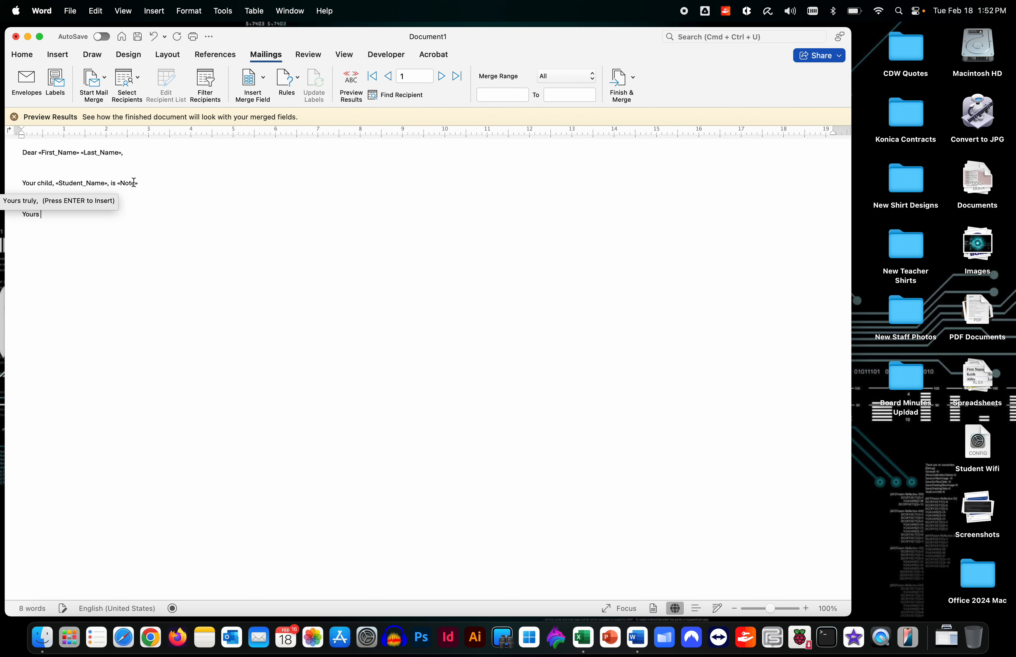
type(" truly,")
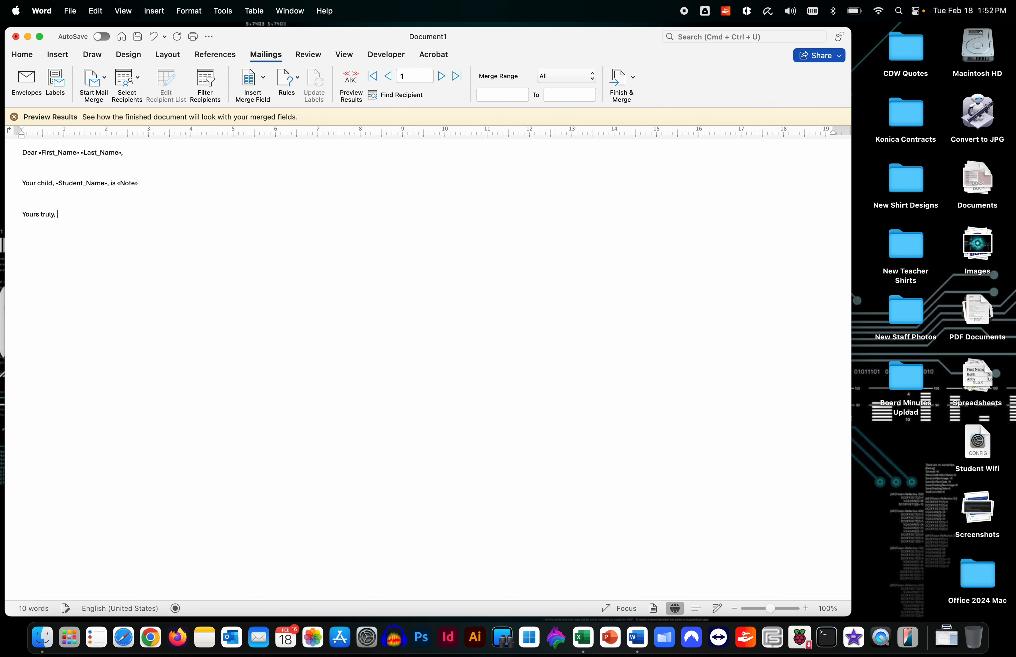
key("Return")
type("David")
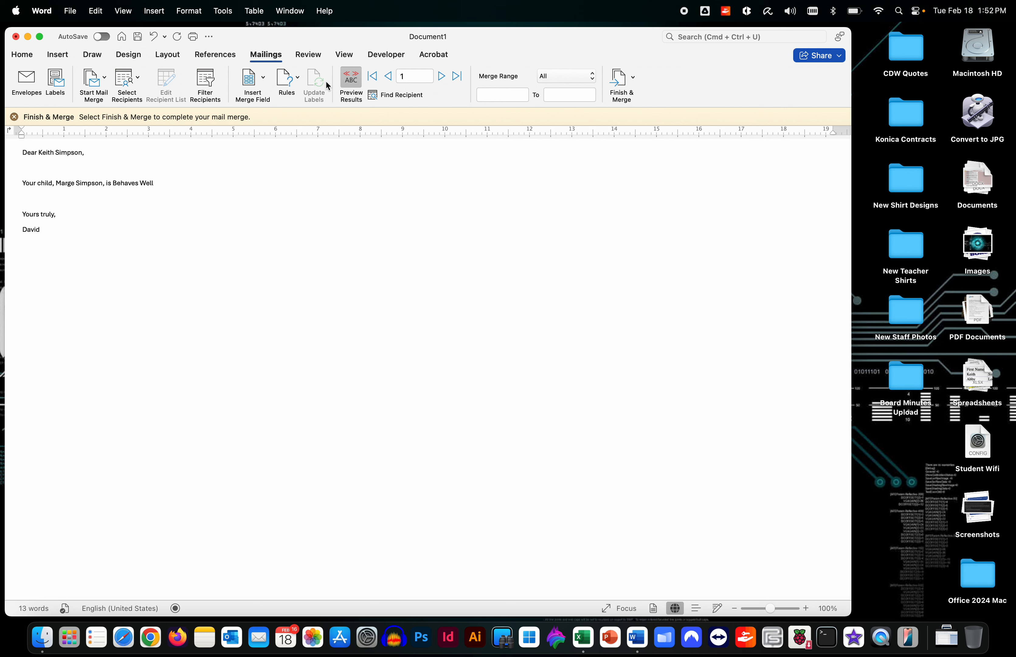
left_click(441, 76)
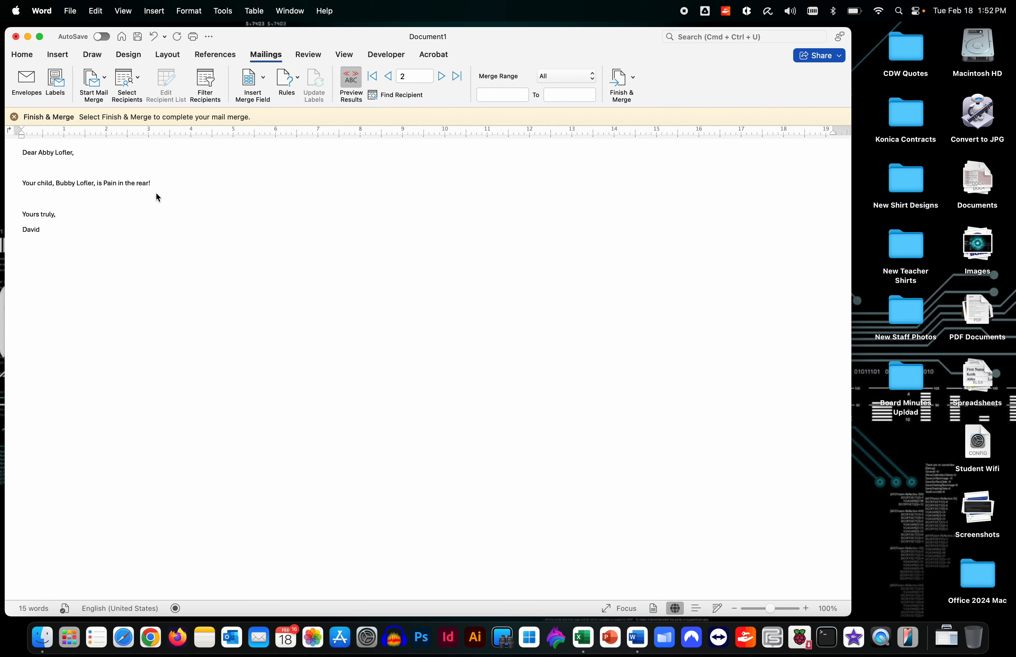
left_click(159, 181)
left_click(351, 84)
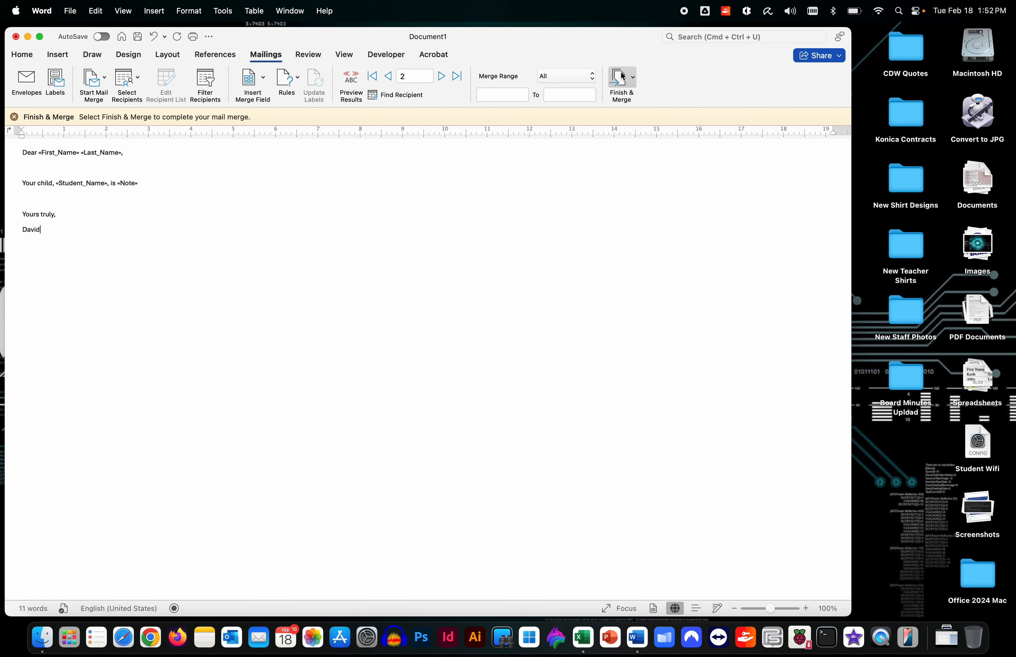
Merge to e-mail: To from Email, subject Child's Behavior, HTML format, sent to the Outbox
left_click(634, 78)
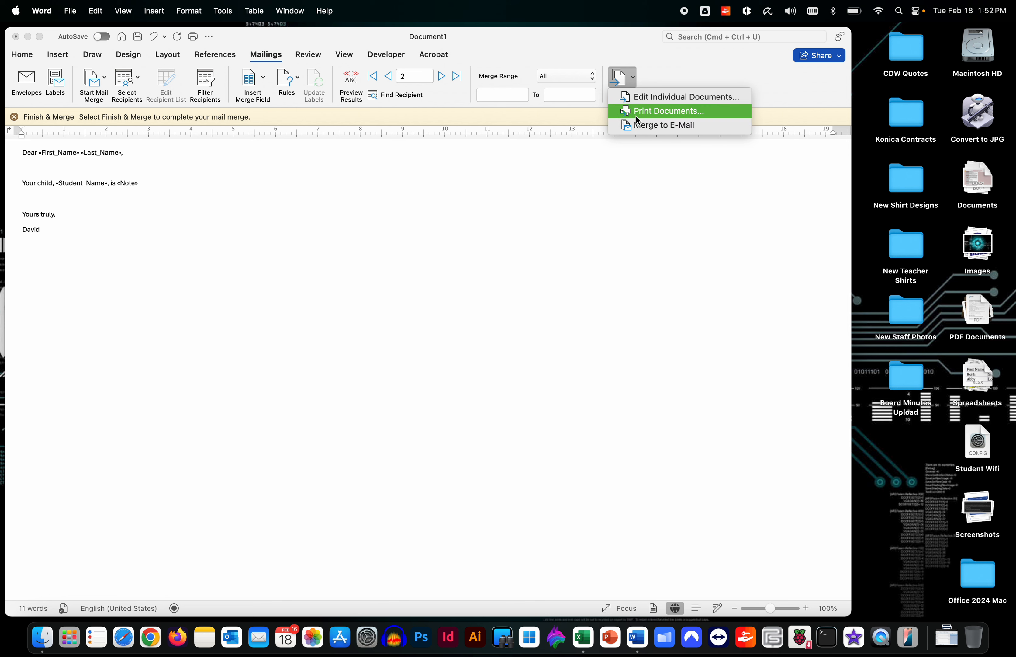
left_click(658, 127)
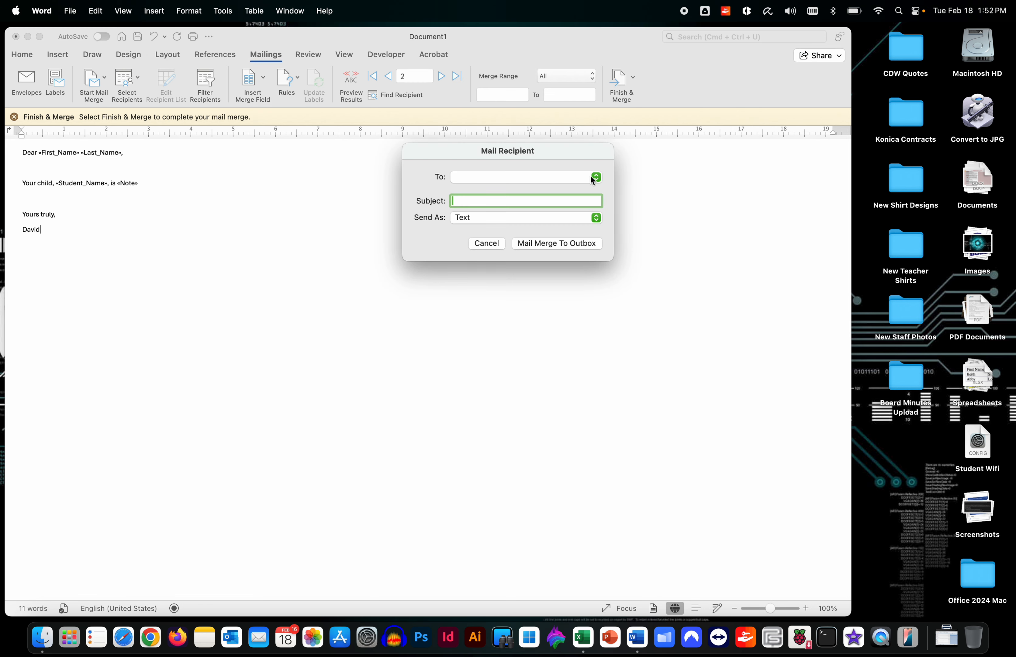
left_click(594, 176)
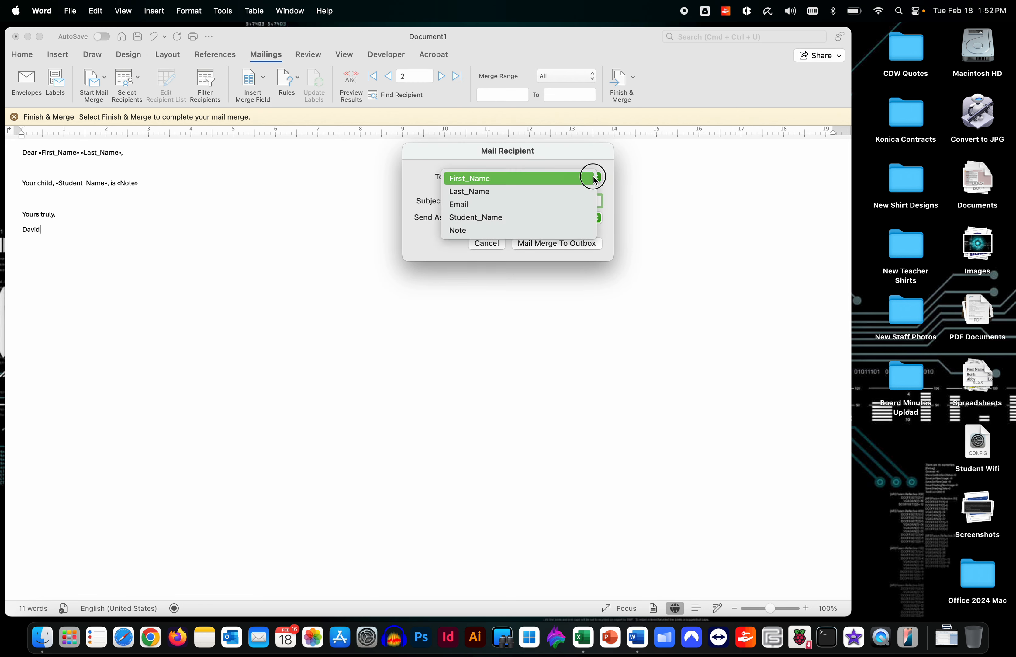
left_click(570, 204)
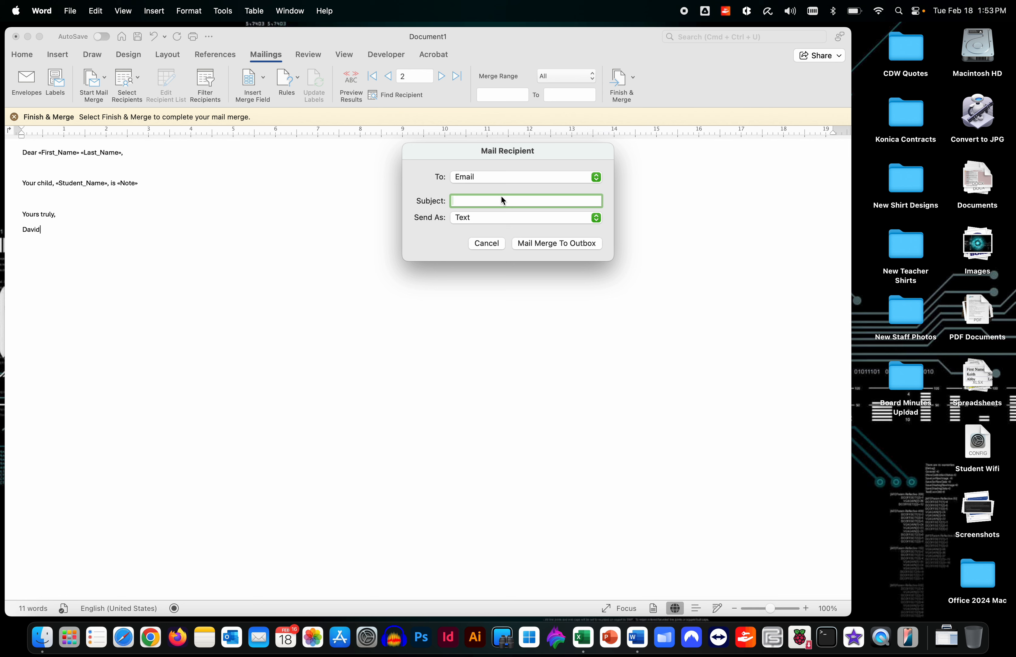
type("Child's Behavior")
left_click(460, 223)
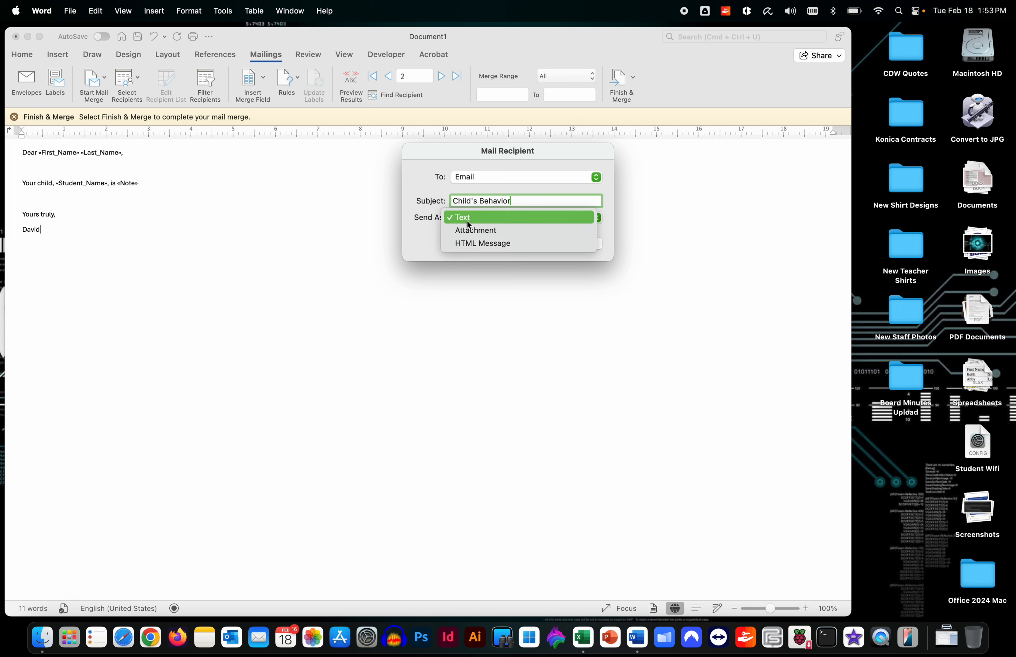
left_click(467, 245)
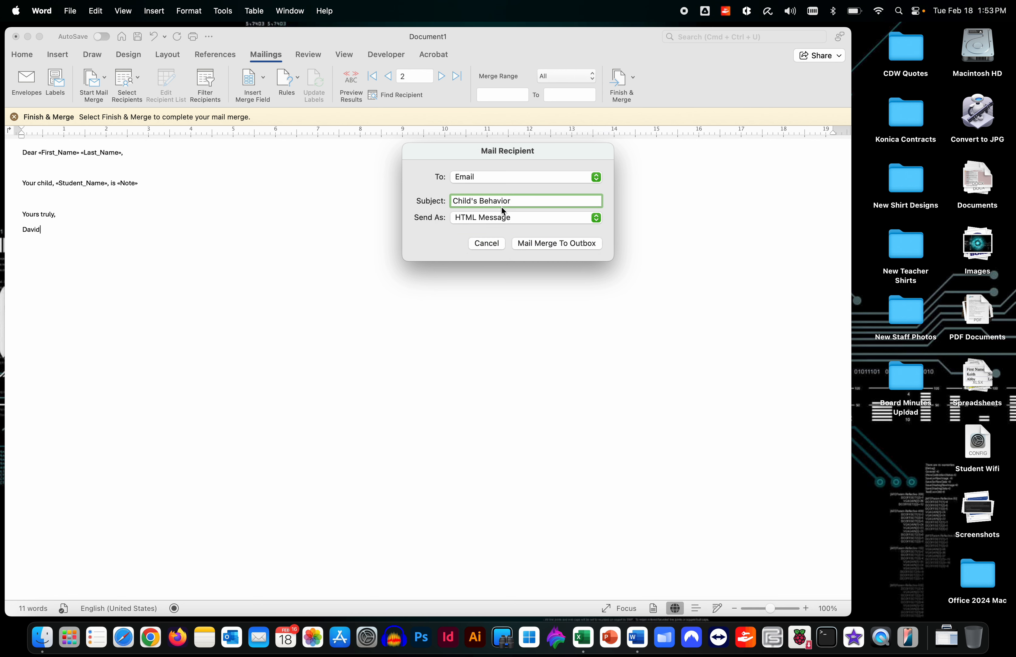
left_click(542, 241)
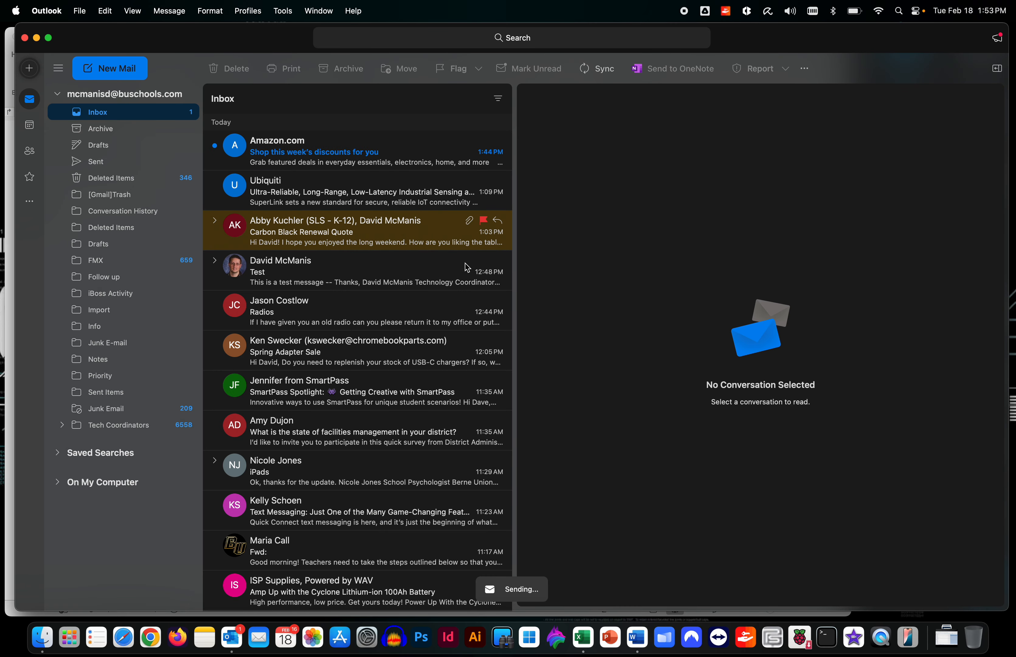
Delete the Amazon promotion, widen the reading pane, read the 'Behaves Well' Child's Behavior e-mail, then quit Outlook
scroll(495, 154, "right", 3)
left_click(494, 152)
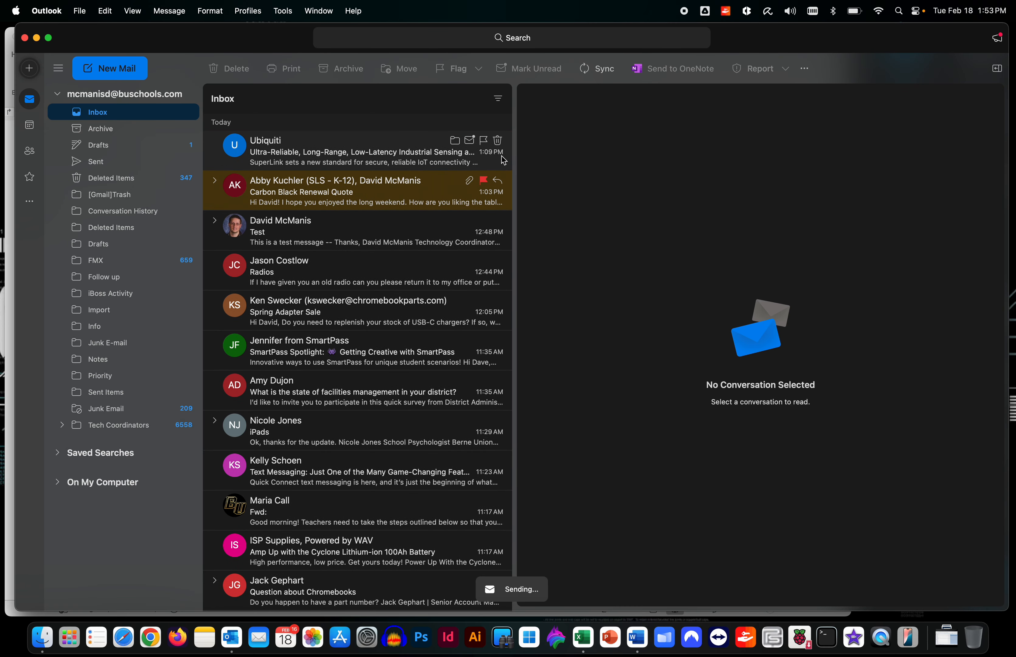
left_click_drag(514, 168, 320, 176)
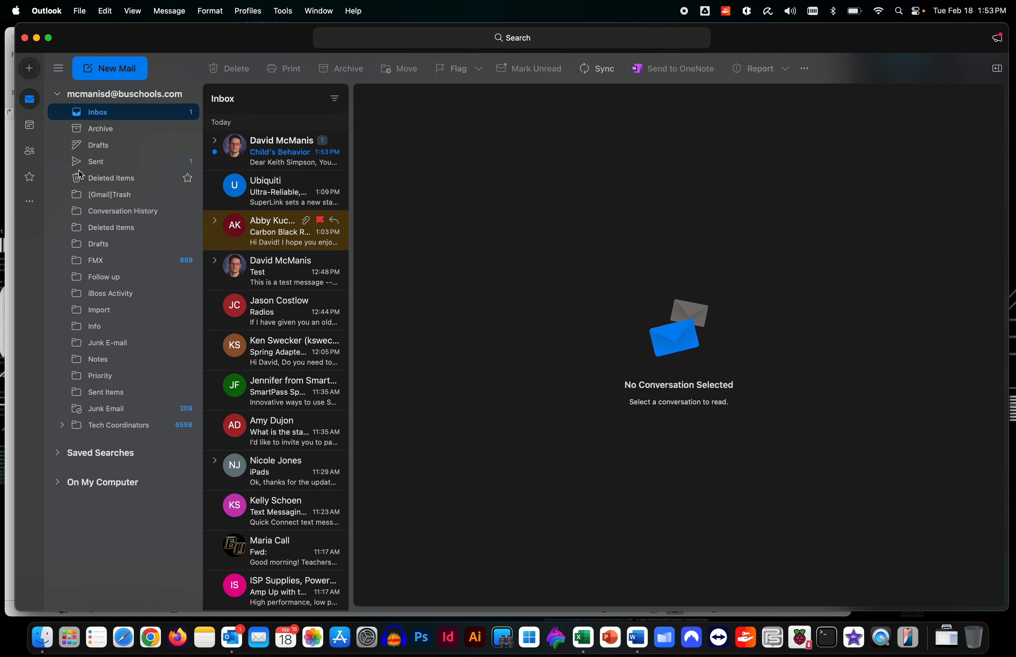
left_click(251, 148)
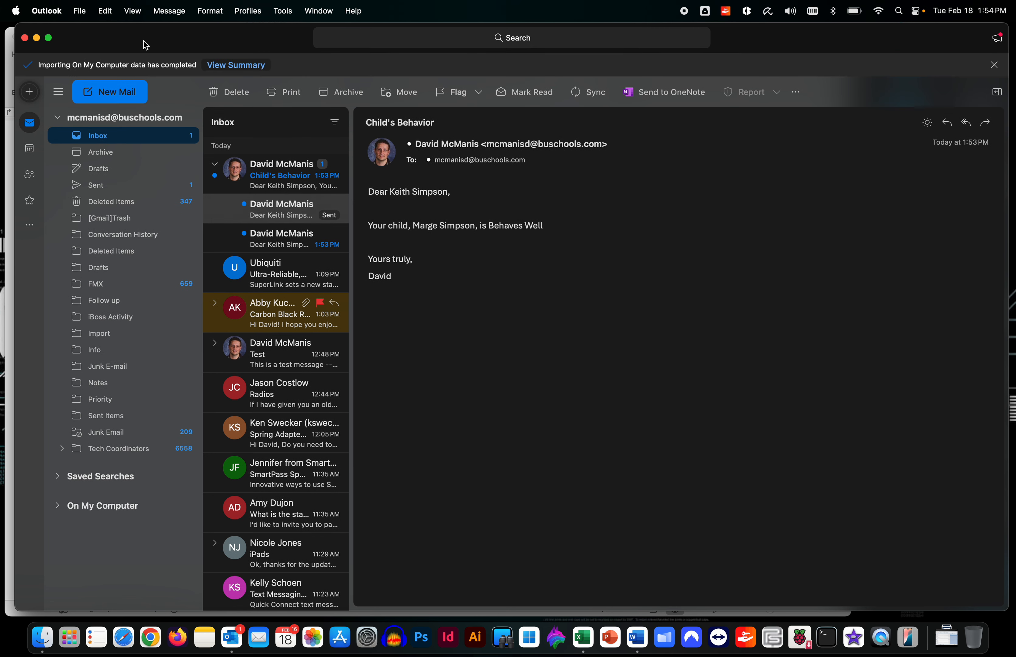
key("super+q")
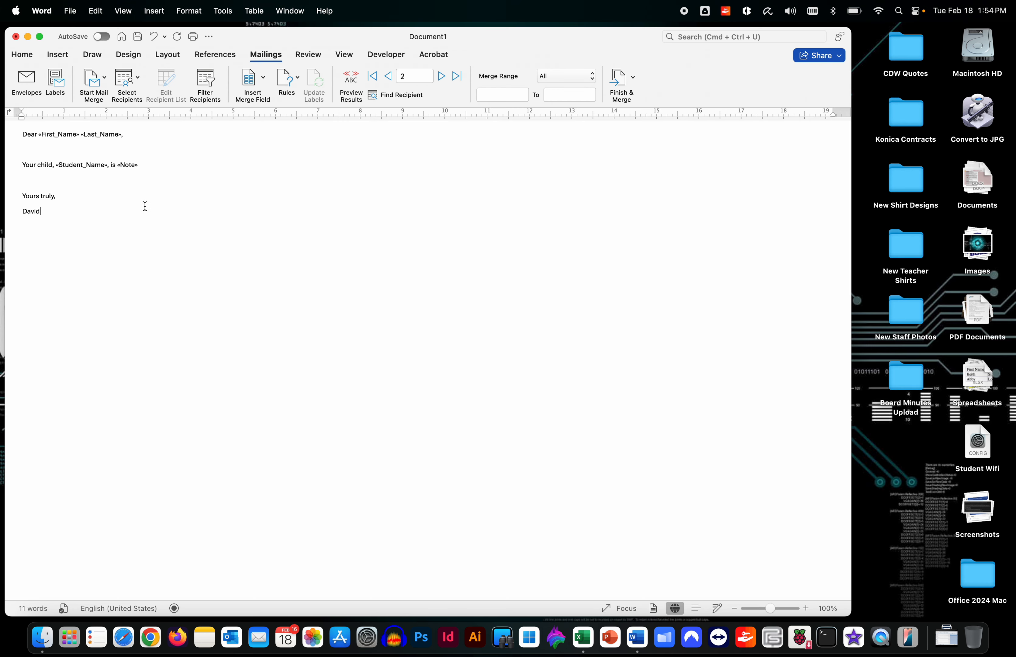